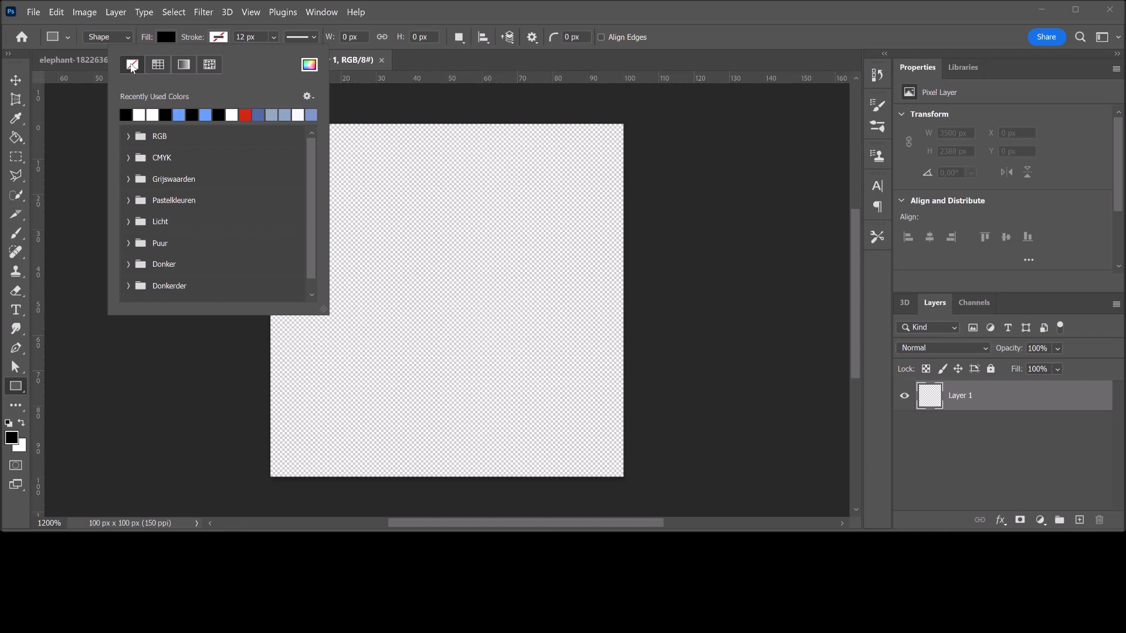
# Draw a black 100 × 100 px rectangle shape without a stroke, exactly covering the canvas of the untitled document
pyautogui.press('Escape')
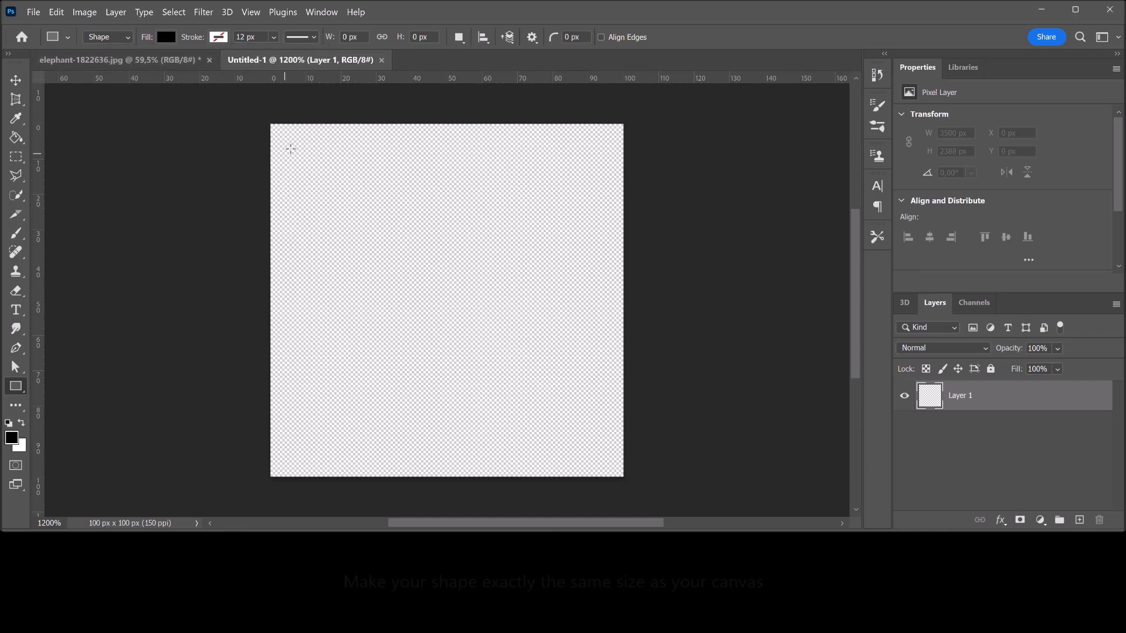
pyautogui.moveTo(272, 126); pyautogui.dragTo(622, 476)
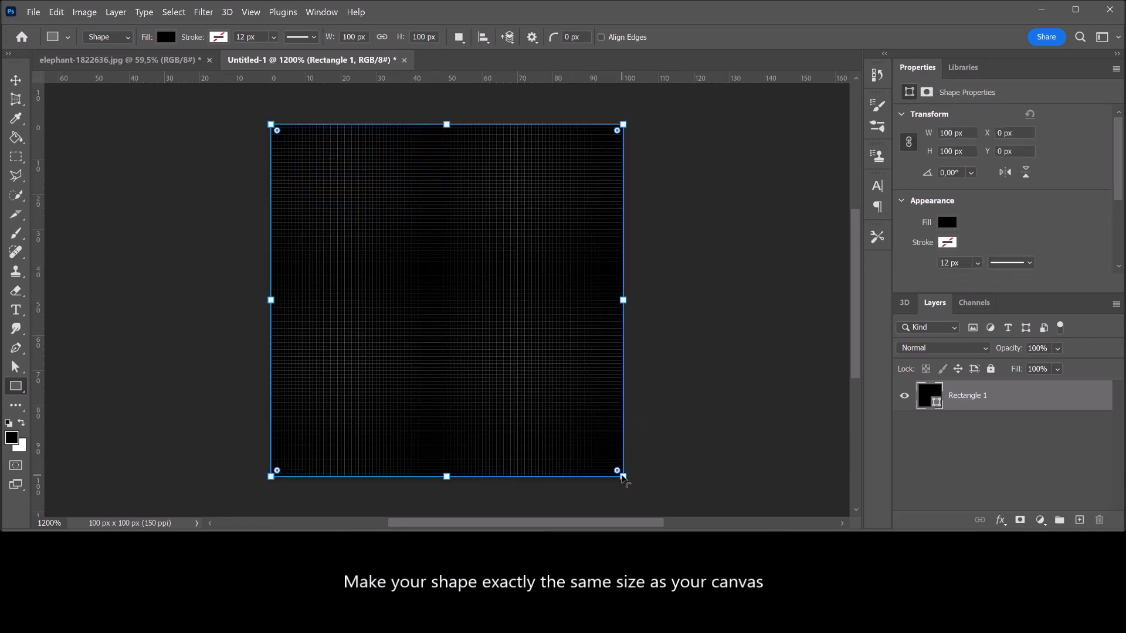
pyautogui.press('Return')
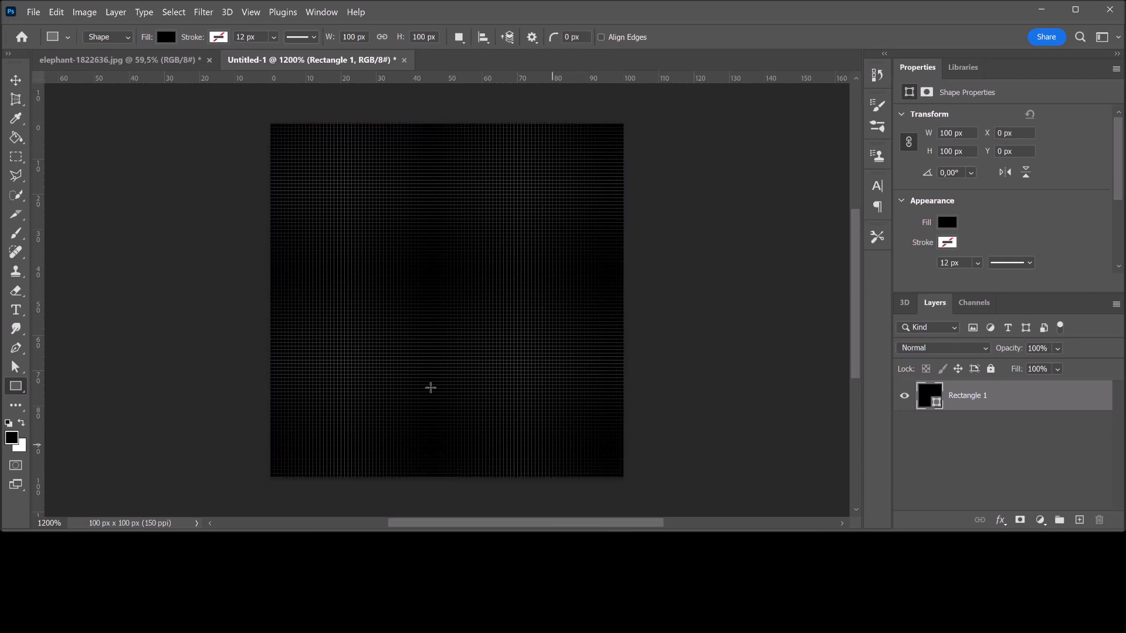
# Define a brush preset from the black rectangle and name it Square
pyautogui.click(56, 12)
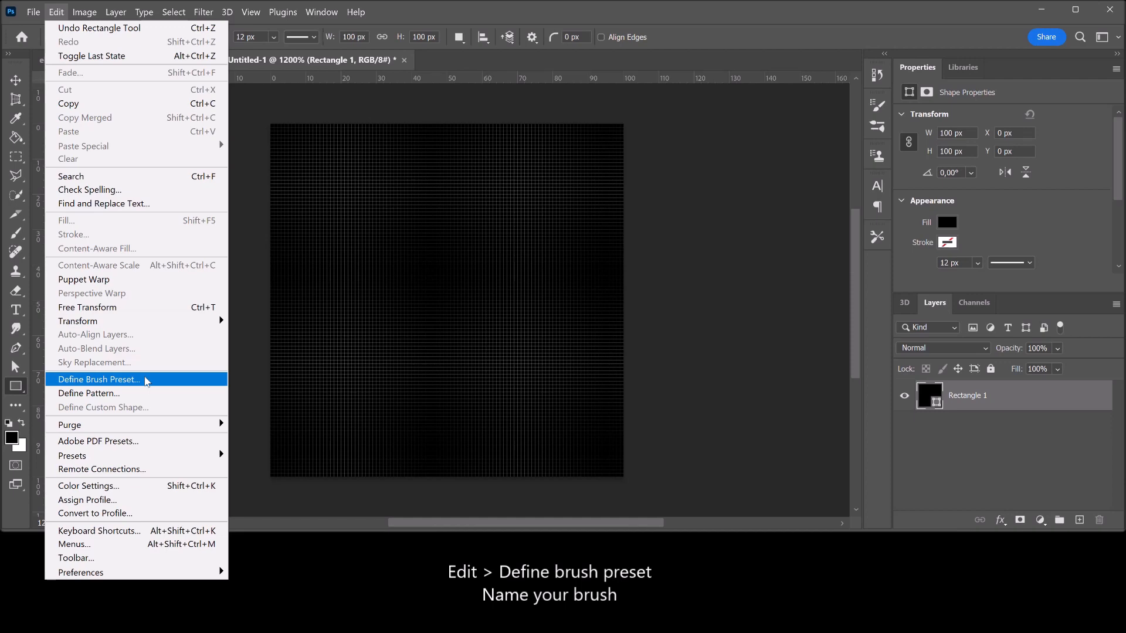
pyautogui.click(146, 382)
pyautogui.write('S')
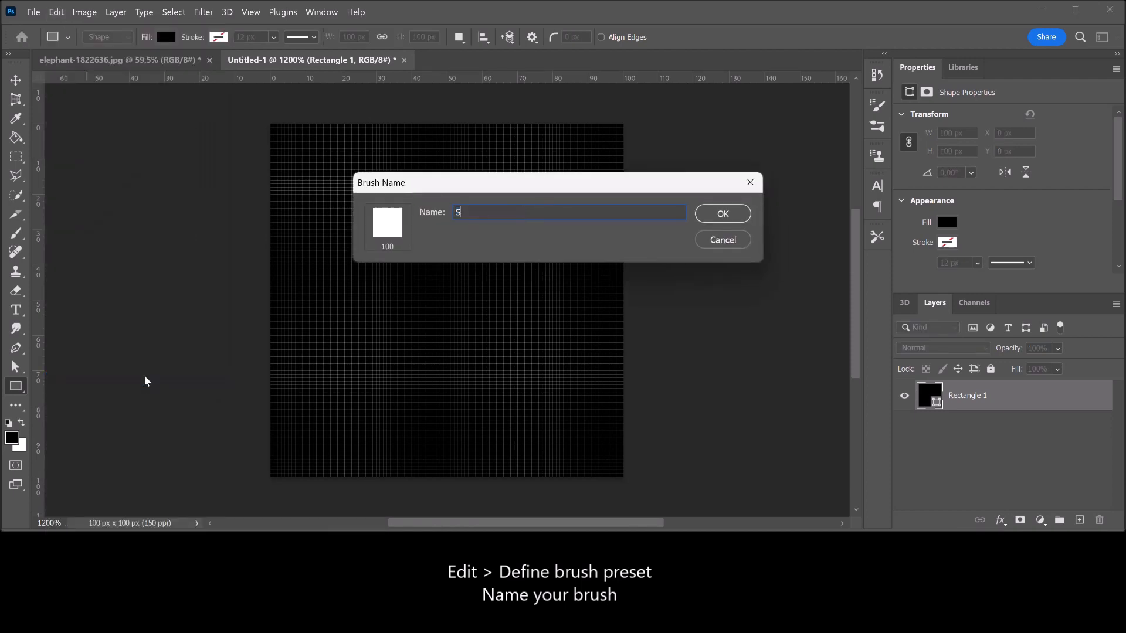
pyautogui.write('quare')
pyautogui.click(723, 214)
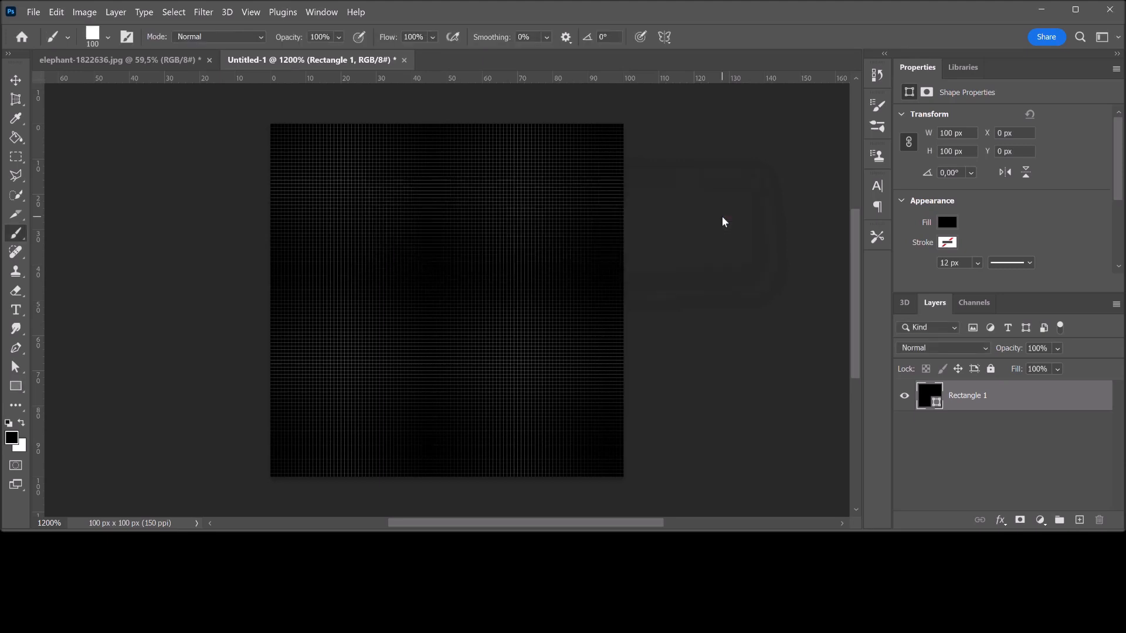
# In the elephant photo document, duplicate the Background layer and unlock the original
pyautogui.click(183, 61)
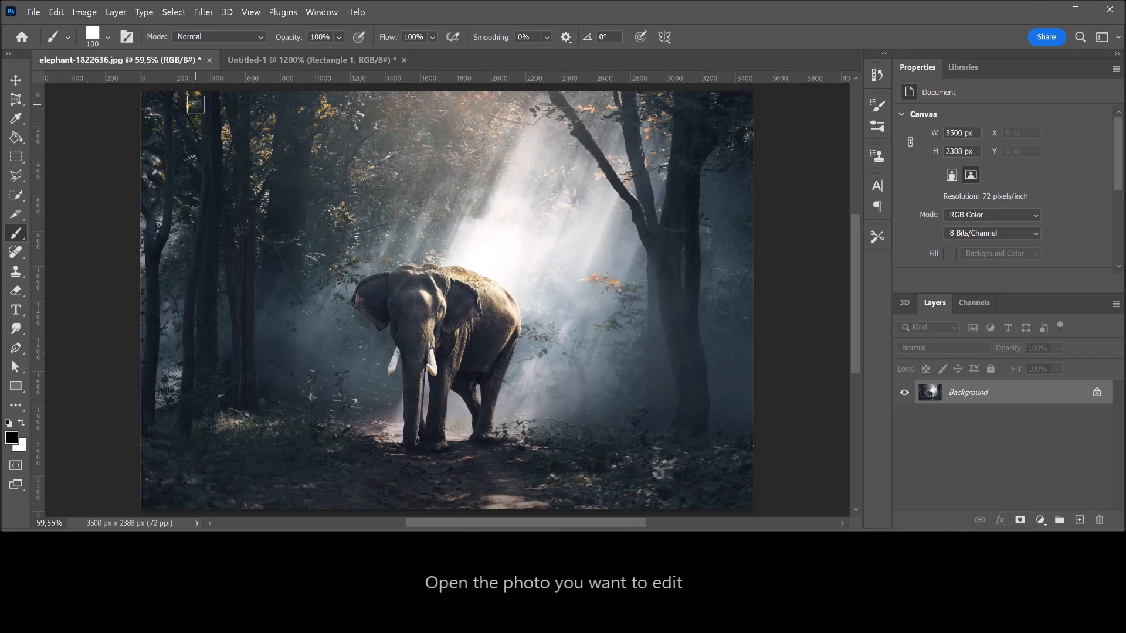
pyautogui.hotkey('ctrl', 'j')
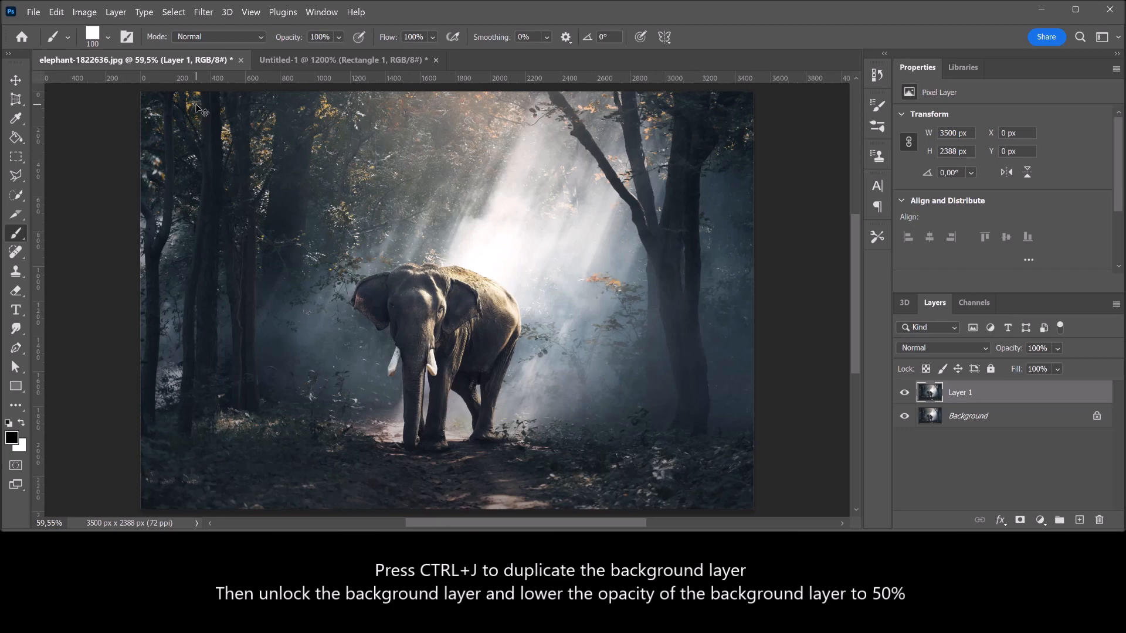
pyautogui.click(1097, 416)
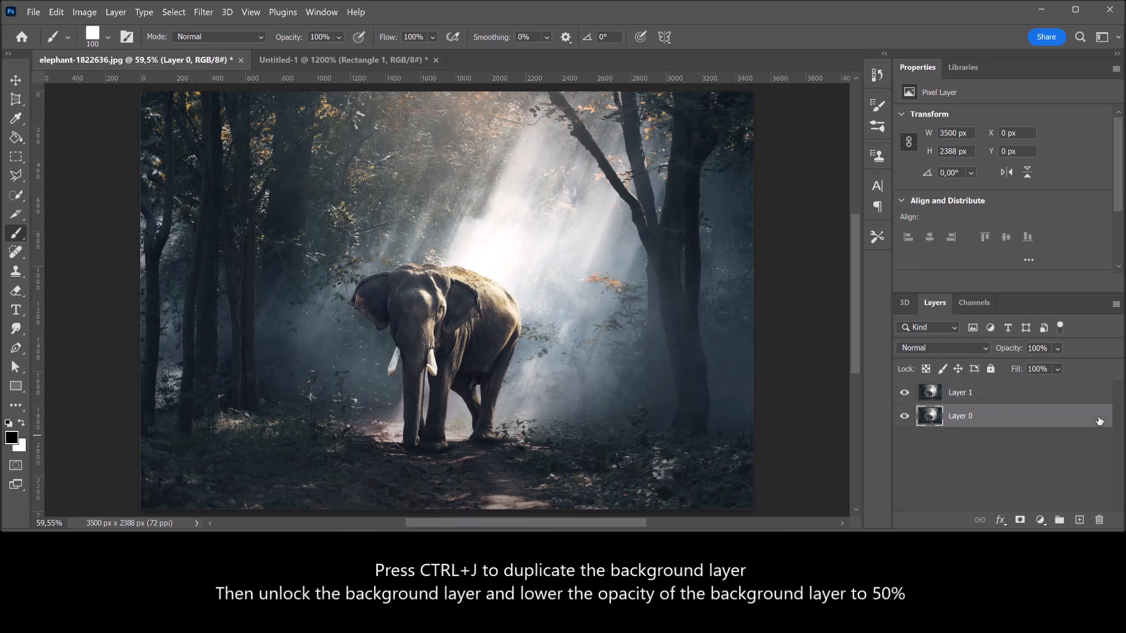
# Set the opacity of the unlocked photo layer, Layer 0, to 50%
pyautogui.click(1038, 348)
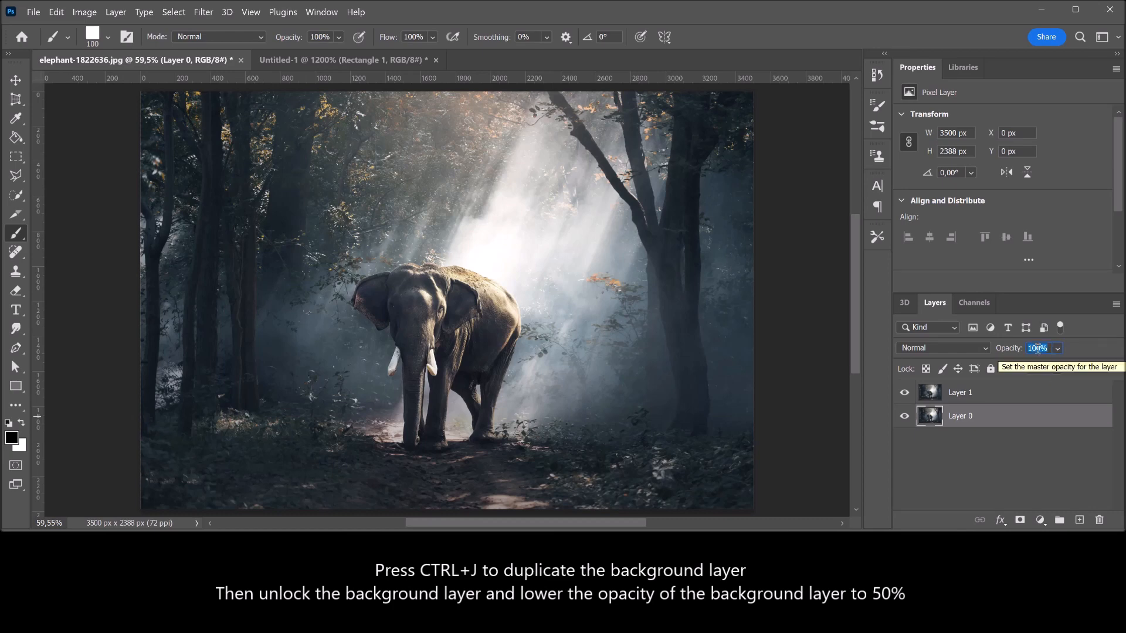
pyautogui.write('50')
pyautogui.press('Return')
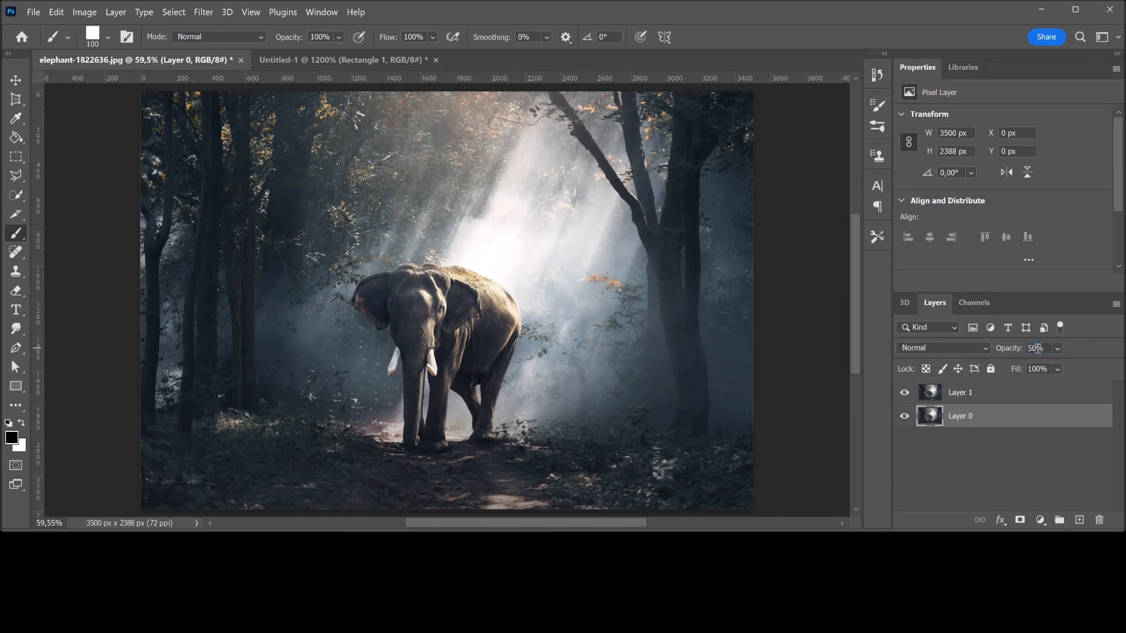
# Add a layer mask to Layer 1 and invert it to black
pyautogui.click(985, 396)
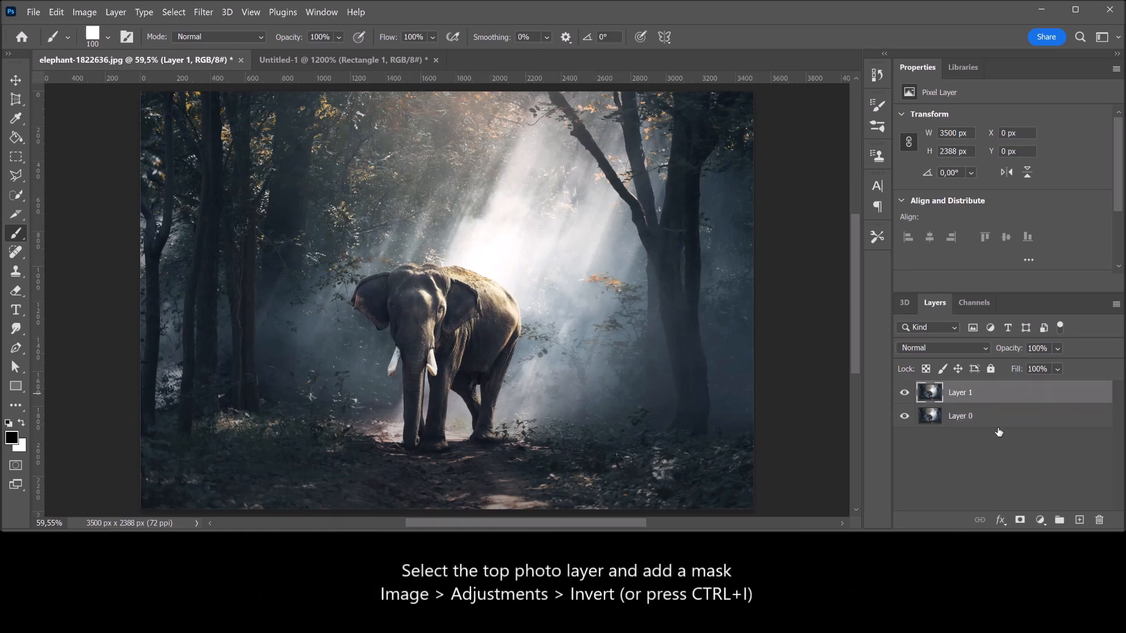
pyautogui.click(1021, 521)
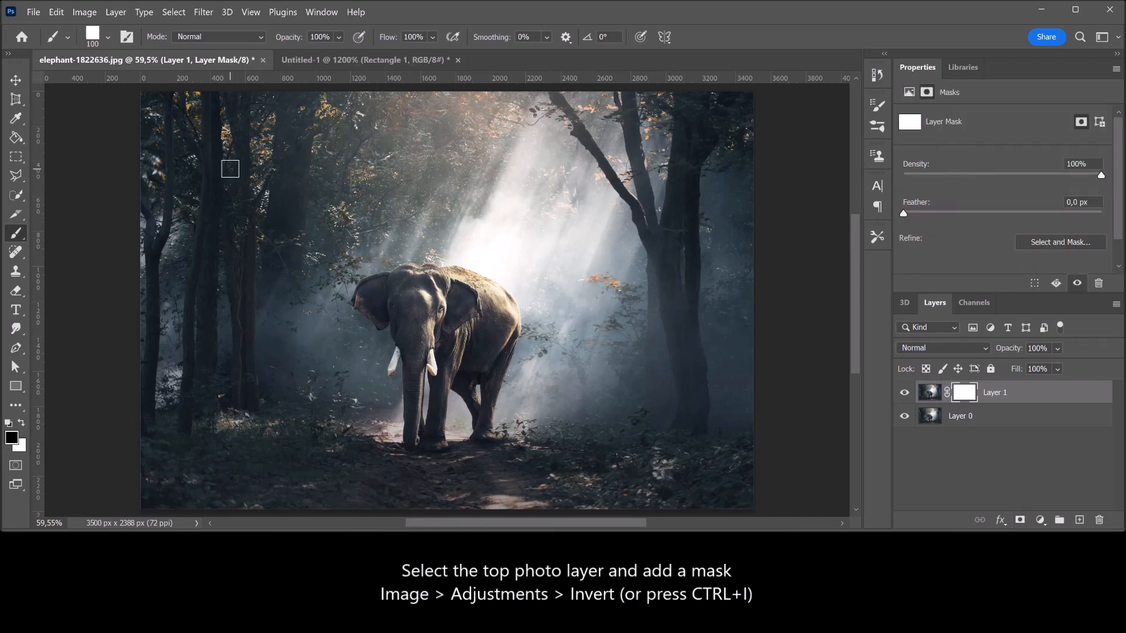
pyautogui.click(84, 12)
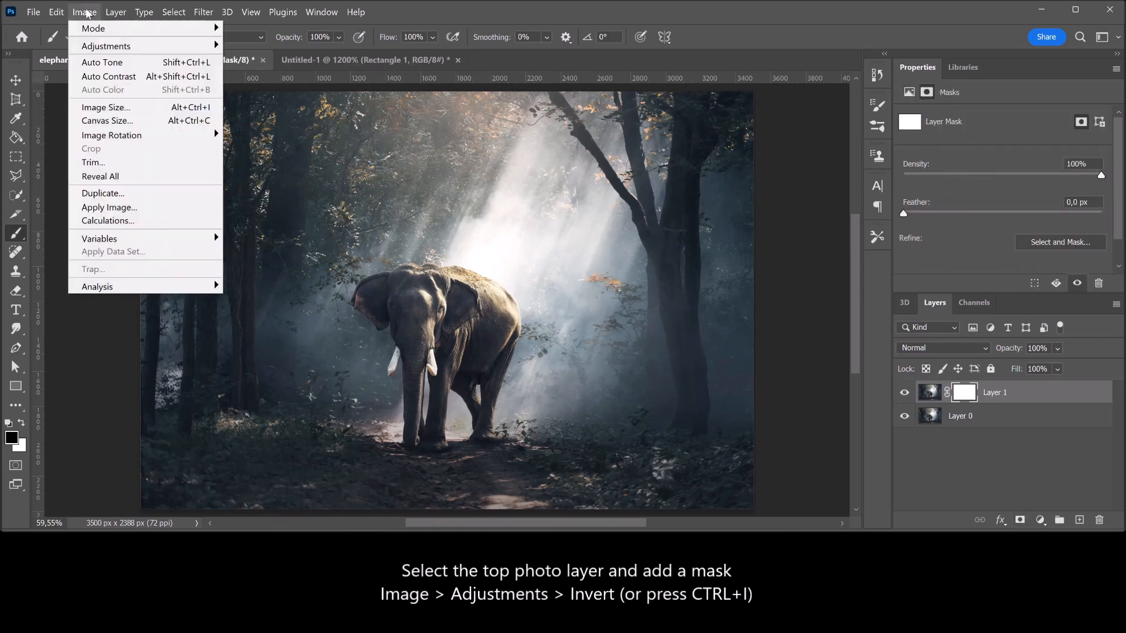
pyautogui.moveTo(113, 52)
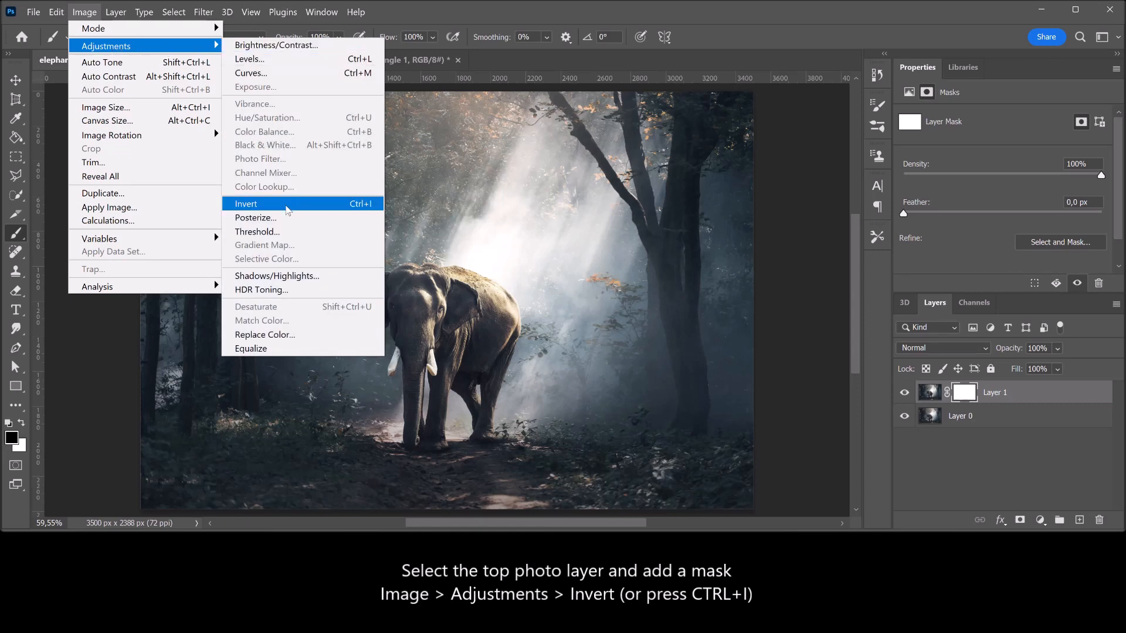
pyautogui.click(287, 204)
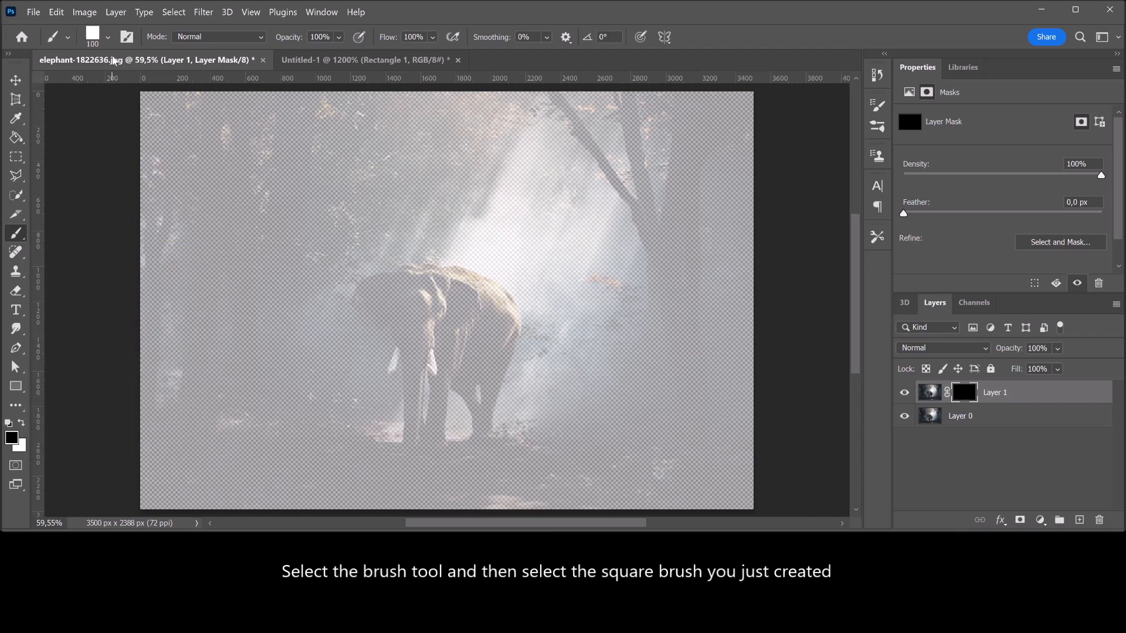
# Choose the Square preset for the Brush tool
pyautogui.click(109, 39)
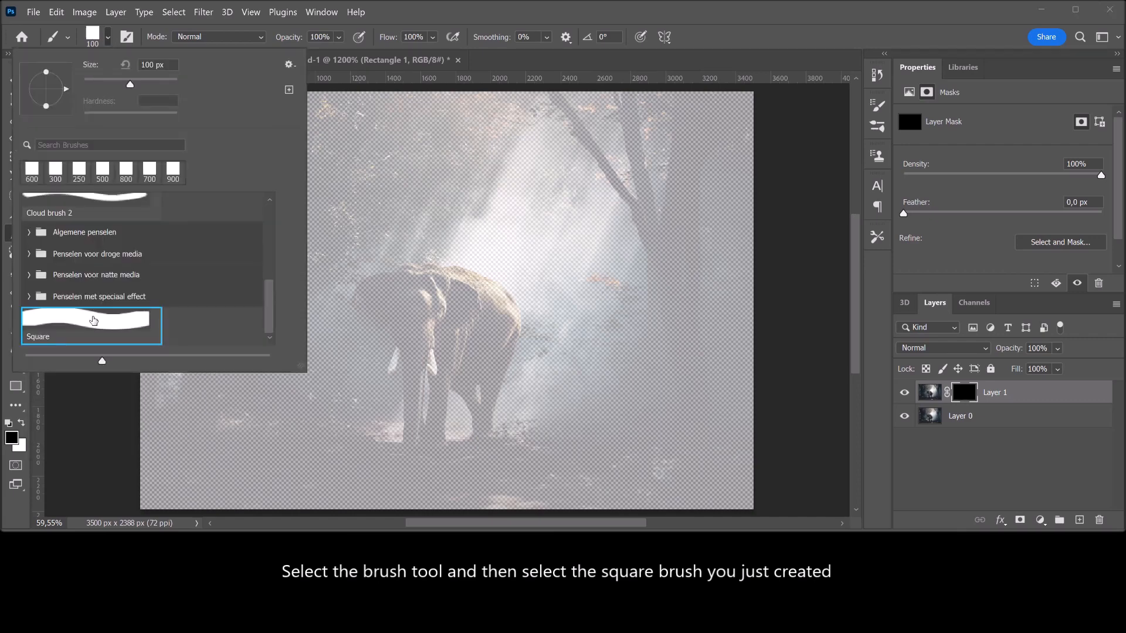
pyautogui.click(91, 323)
pyautogui.doubleClick(91, 322)
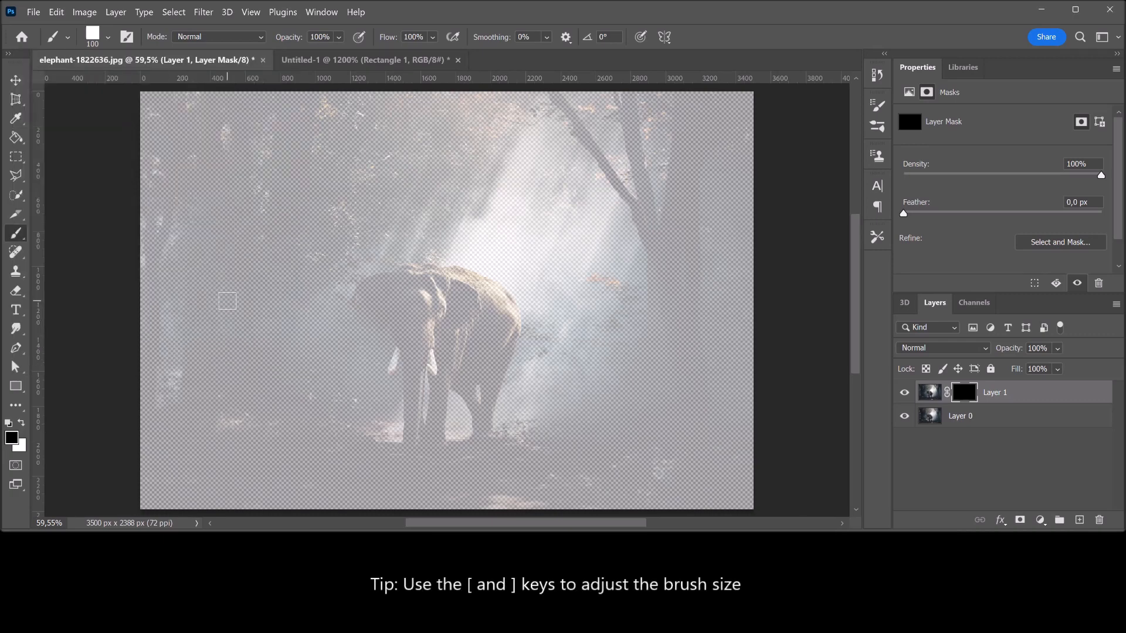
# Enlarge the square brush beyond 600 px, then reduce it to 300 px
pyautogui.press(']')
pyautogui.press(']')
pyautogui.press(']')
pyautogui.press(']')
pyautogui.press(']')
pyautogui.press(']')
pyautogui.press(']')
pyautogui.press(']')
pyautogui.press(']')
pyautogui.press(']')
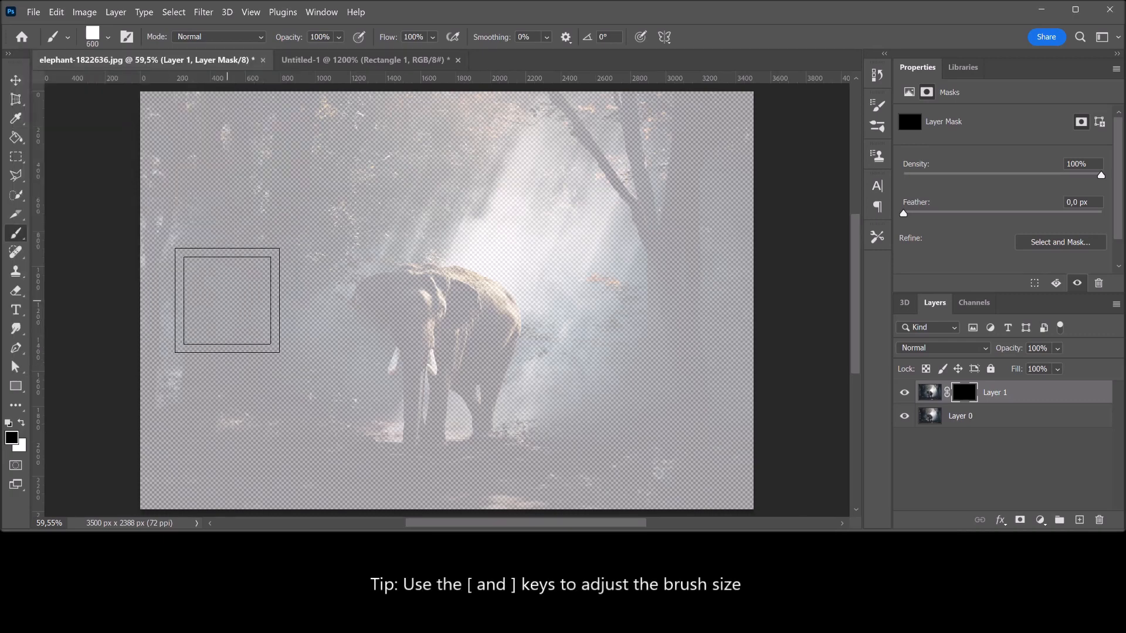
pyautogui.press(']')
pyautogui.press(']')
pyautogui.press('[')
pyautogui.press('[')
pyautogui.press('[')
pyautogui.press('[')
pyautogui.press('[')
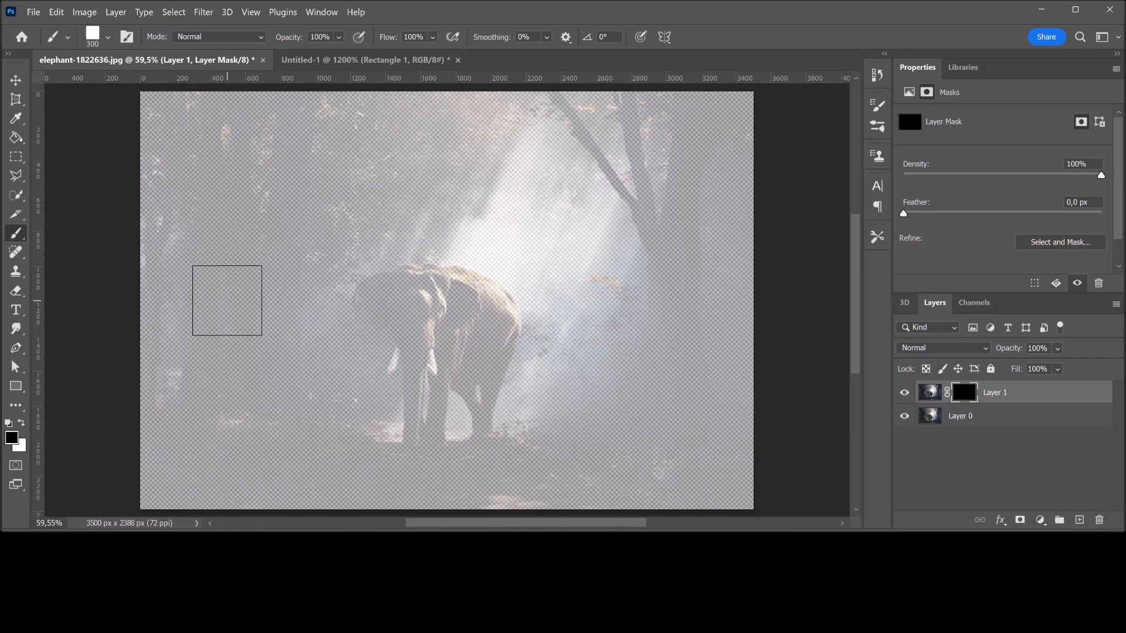
# Swap the colours so the foreground is white (ffffff)
pyautogui.click(22, 423)
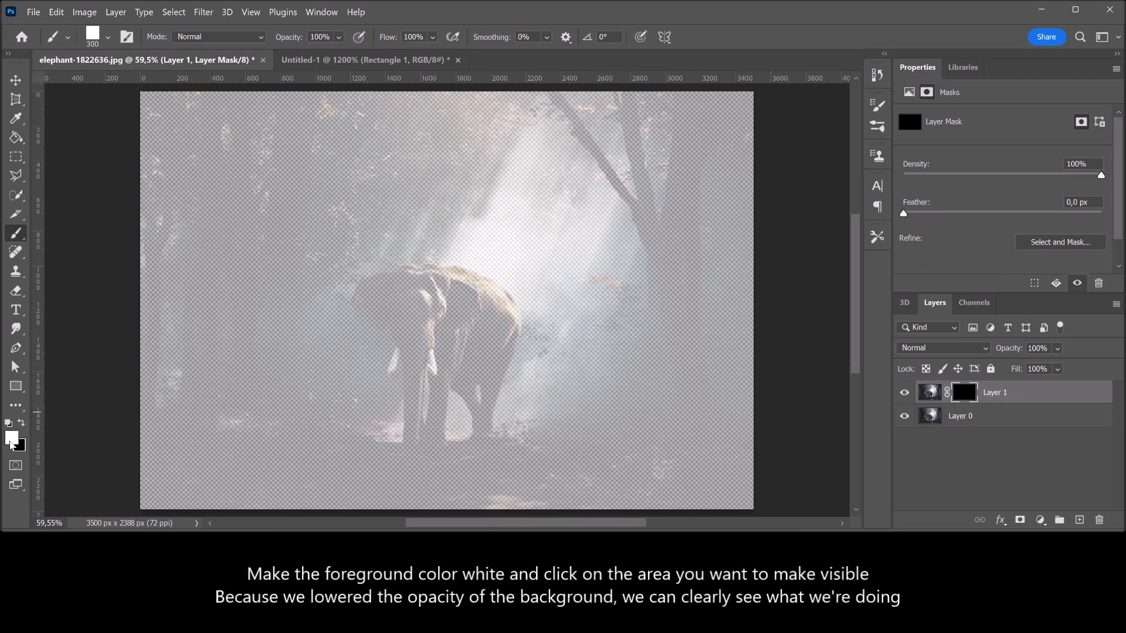
pyautogui.click(11, 445)
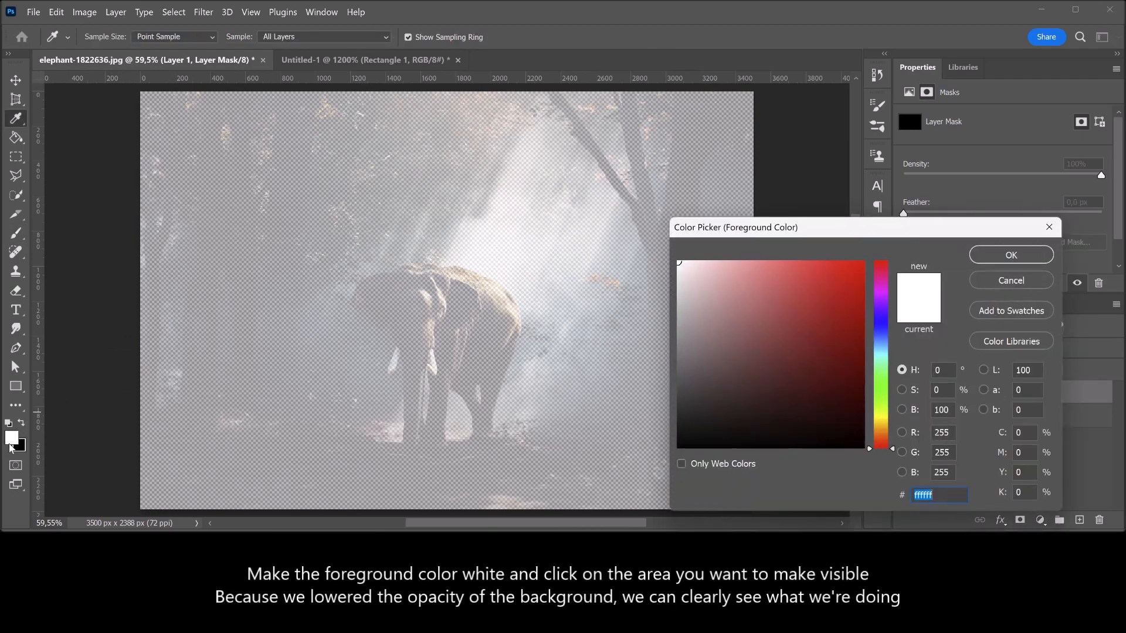
pyautogui.press('Return')
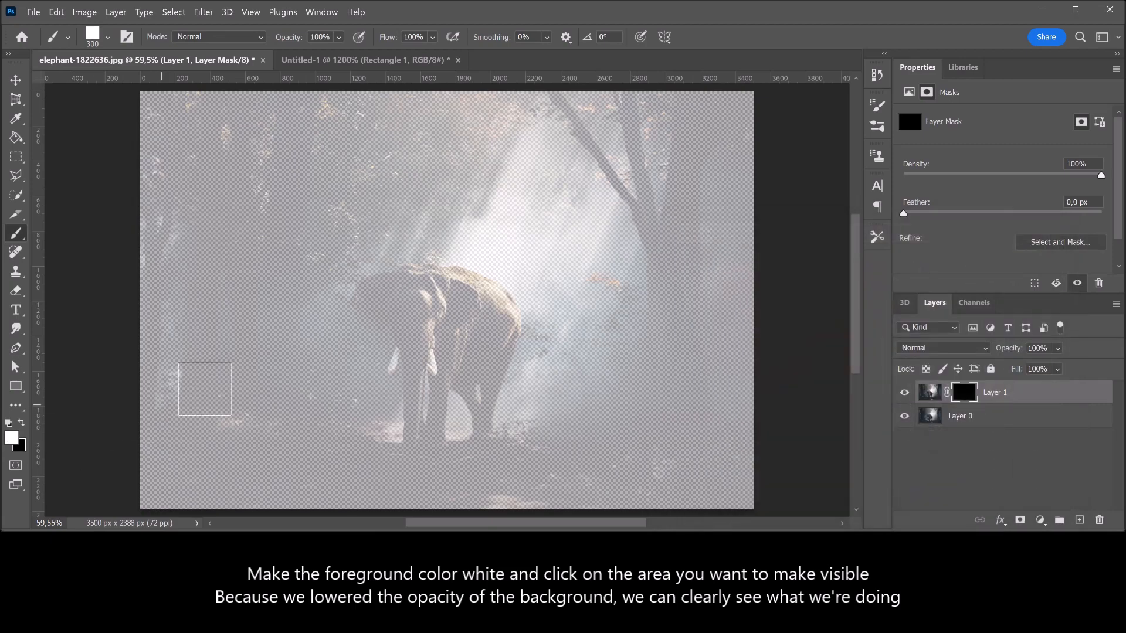
# Reveal the elephant's head and body on the mask by stamping one white 1000 px square over them
pyautogui.press(']')
pyautogui.press(']')
pyautogui.press(']')
pyautogui.press(']')
pyautogui.press(']')
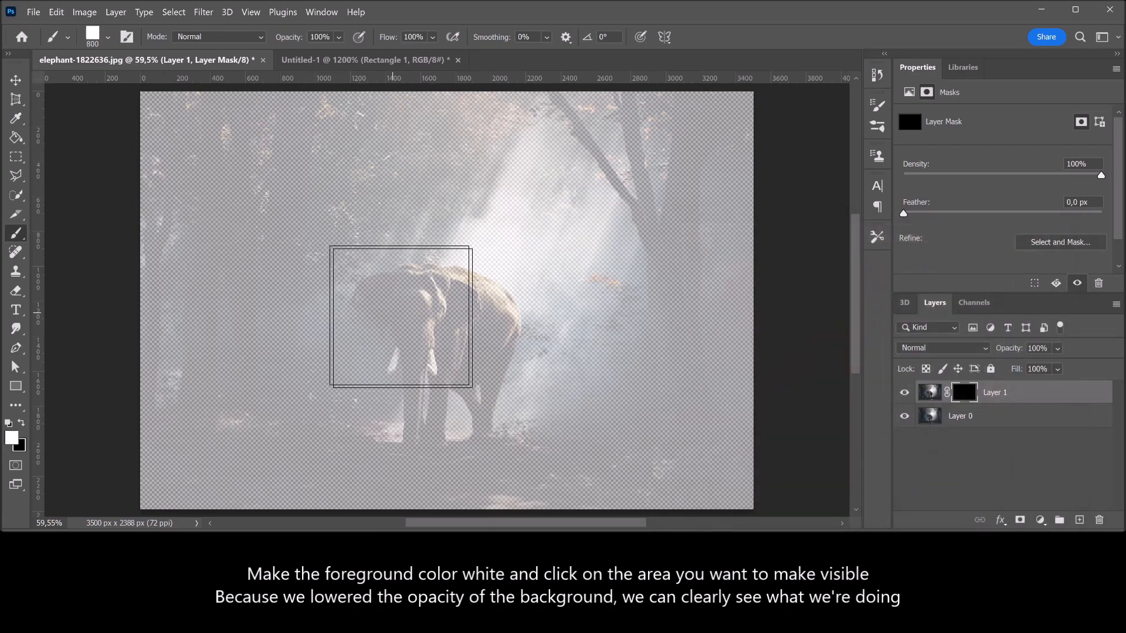
pyautogui.press(']')
pyautogui.press(']')
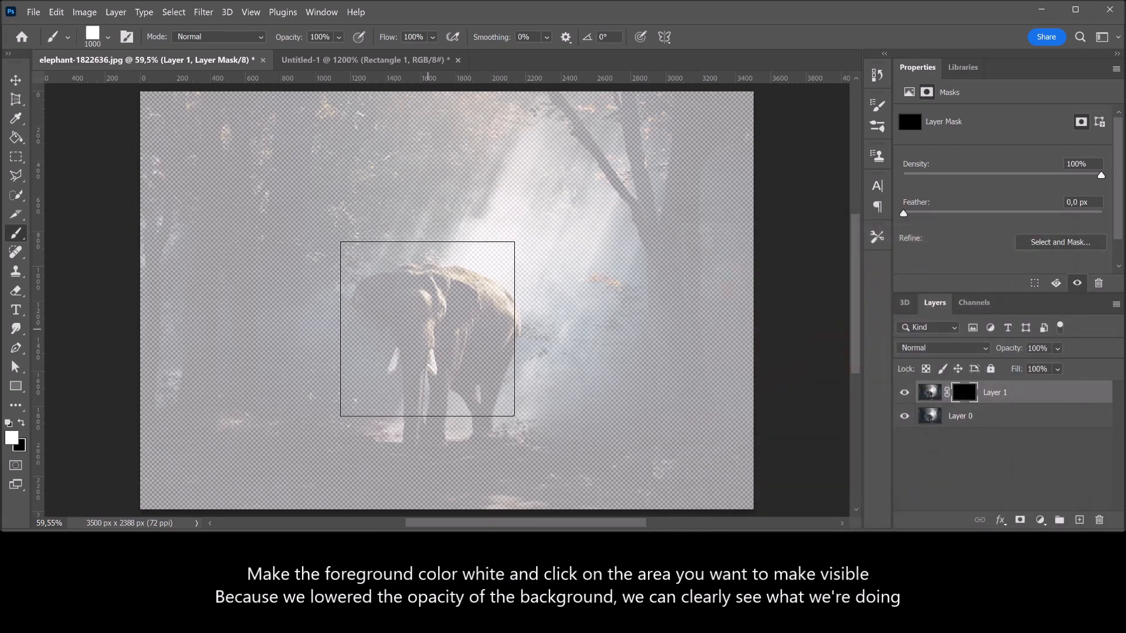
pyautogui.click(428, 329)
# Stamp a white 600 px square on the mask over the elephant's hind feet and the ground to their right
pyautogui.press('[')
pyautogui.press('[')
pyautogui.press('[')
pyautogui.press('[')
pyautogui.press('[')
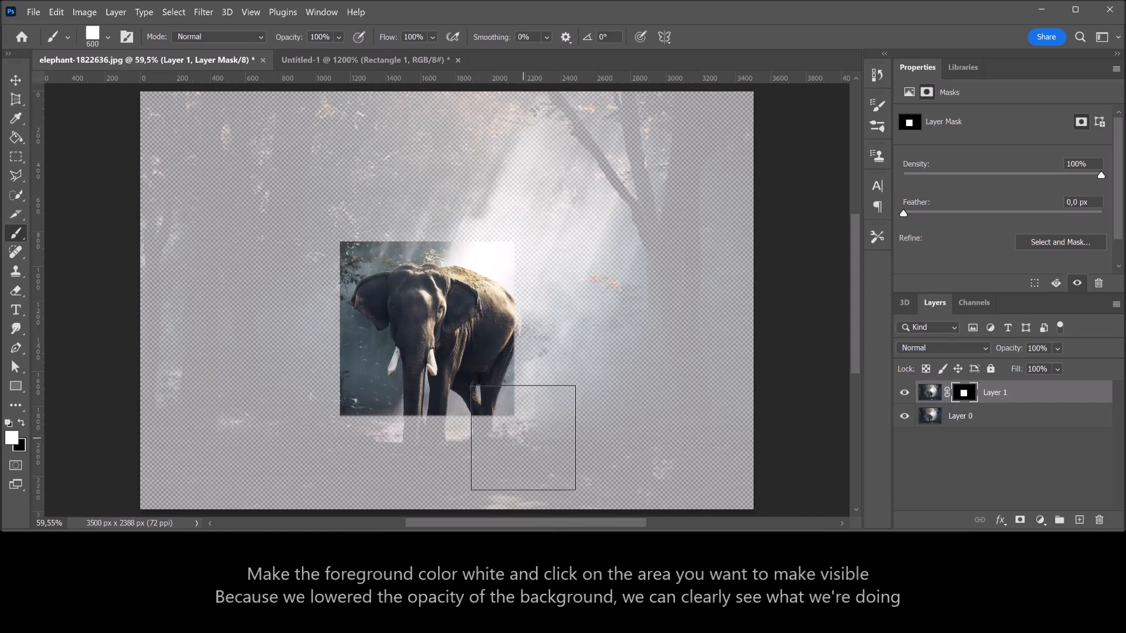
pyautogui.click(523, 437)
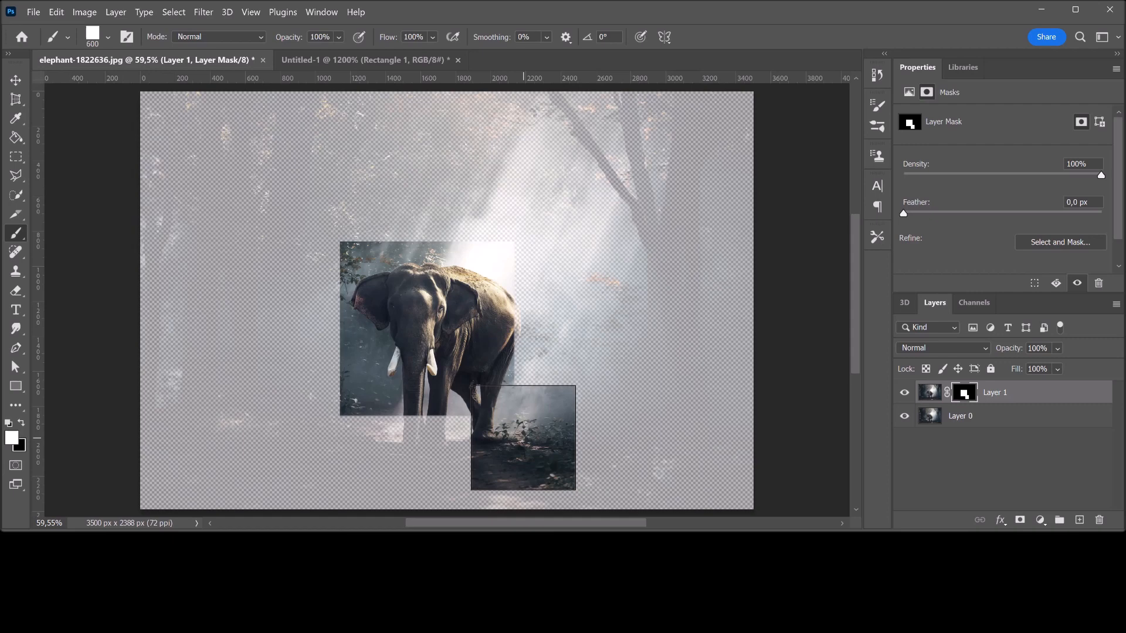
# Stamp two white 900 px squares on the mask: over the front legs and left ground, and right of the elephant by the tree trunk
pyautogui.press(']')
pyautogui.press(']')
pyautogui.press(']')
pyautogui.click(372, 427)
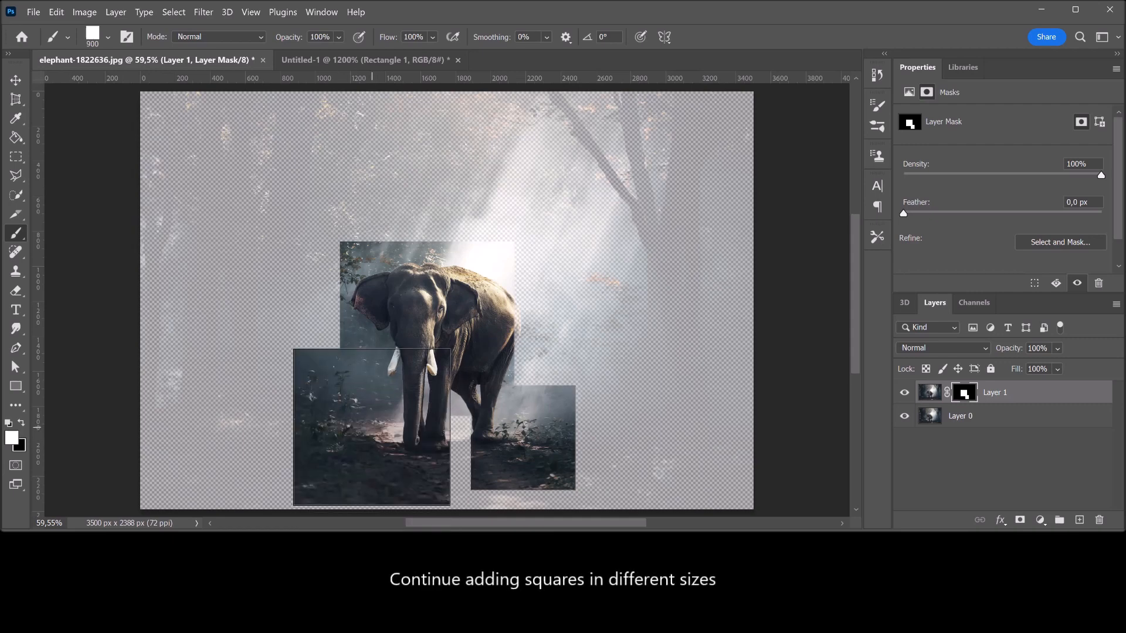
pyautogui.click(602, 299)
# Stamp a white 500 px square below the tree-trunk square and a 400 px one in the light beam above the elephant
pyautogui.press('[')
pyautogui.press('[')
pyautogui.press('[')
pyautogui.press('[')
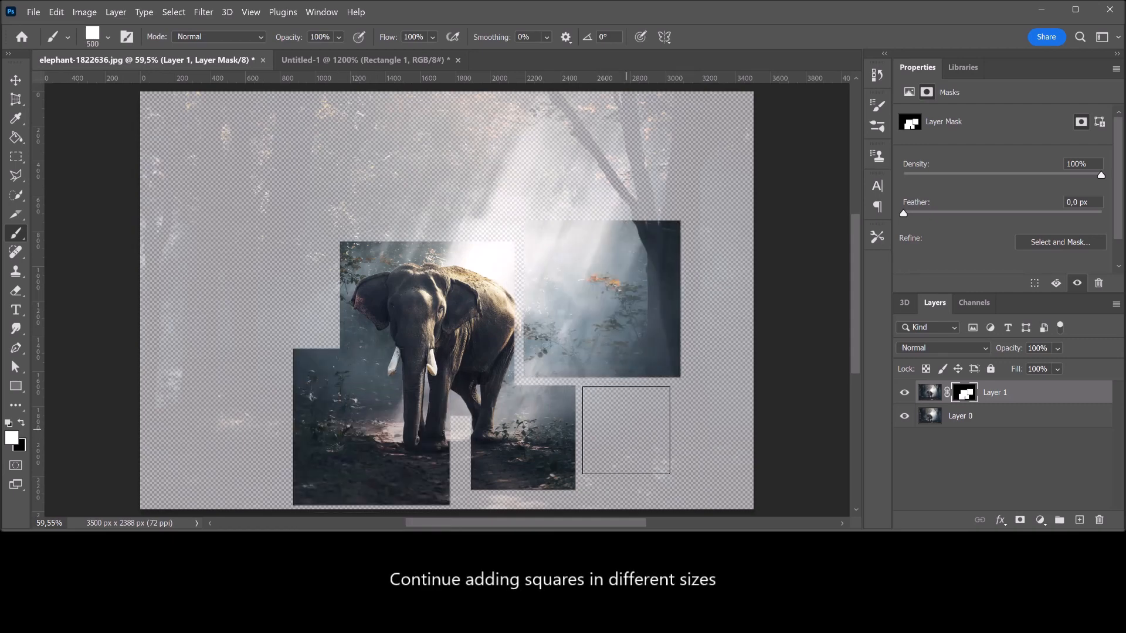
pyautogui.click(626, 428)
pyautogui.press('[')
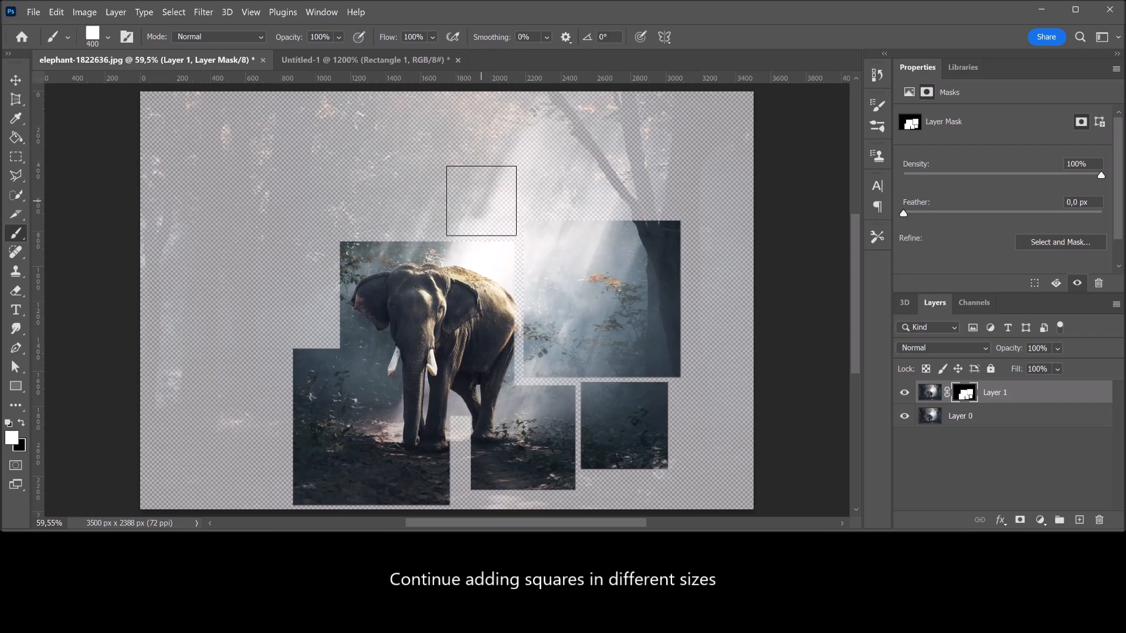
pyautogui.click(482, 201)
# Stamp two white 600 px squares on the mask, one above the elephant's head and one to the left of the elephant
pyautogui.press(']')
pyautogui.press(']')
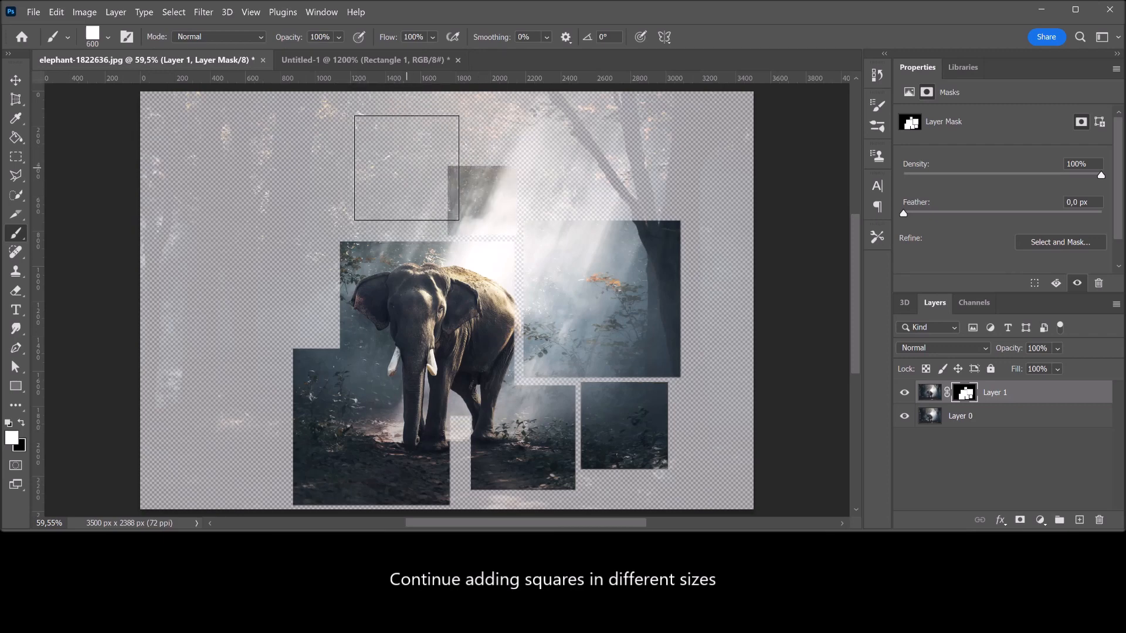
pyautogui.click(406, 167)
pyautogui.click(279, 290)
# Stamp two white 700 px squares on the mask, over the upper-left trees and the lower-left forest floor
pyautogui.press(']')
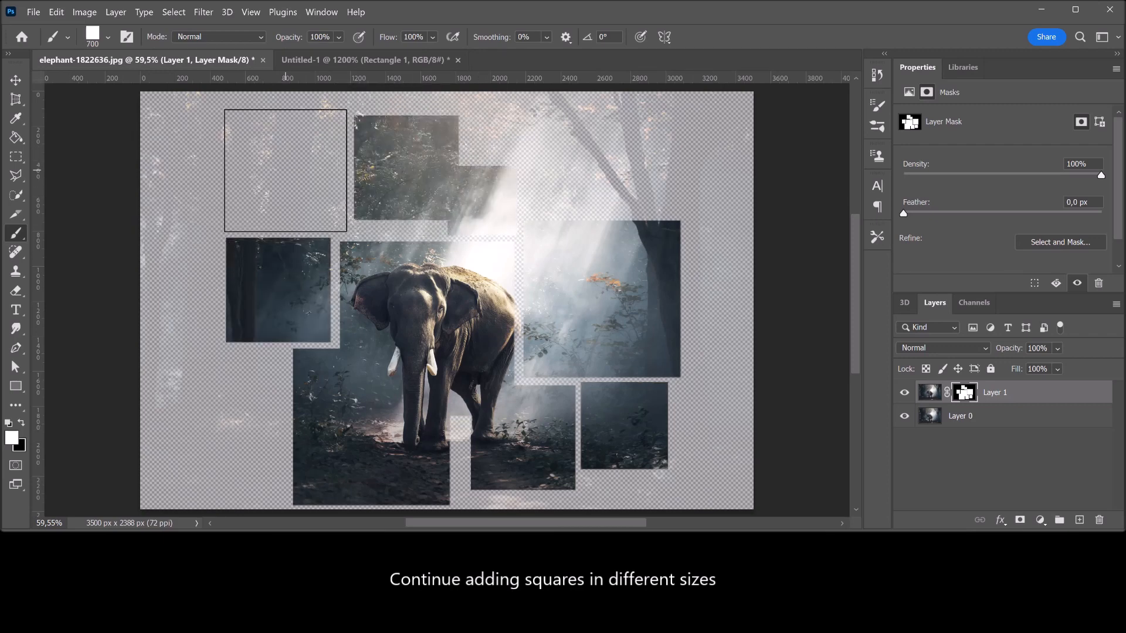
pyautogui.click(284, 171)
pyautogui.click(224, 409)
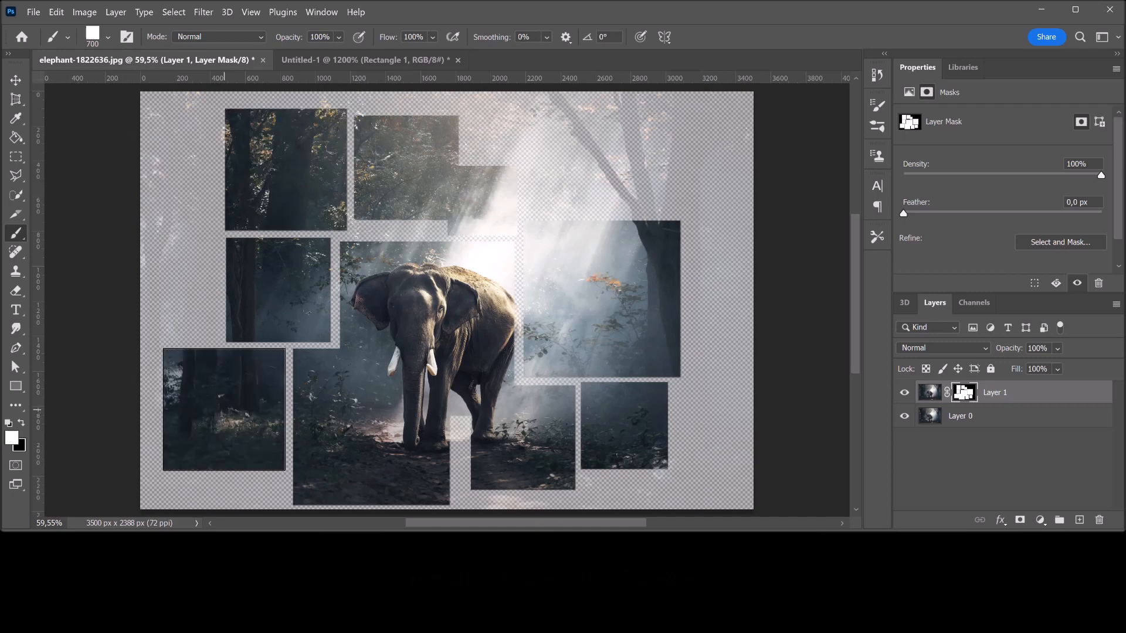
# Swap the colours so the foreground is black for hiding parts of the mask
pyautogui.click(21, 422)
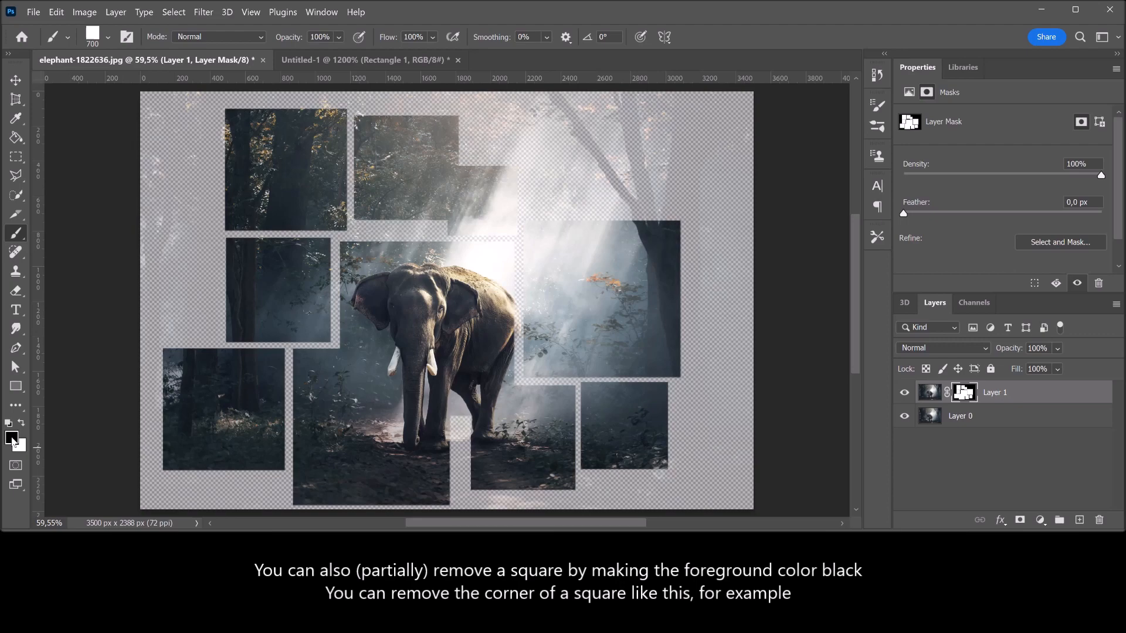
pyautogui.click(13, 441)
pyautogui.press('Return')
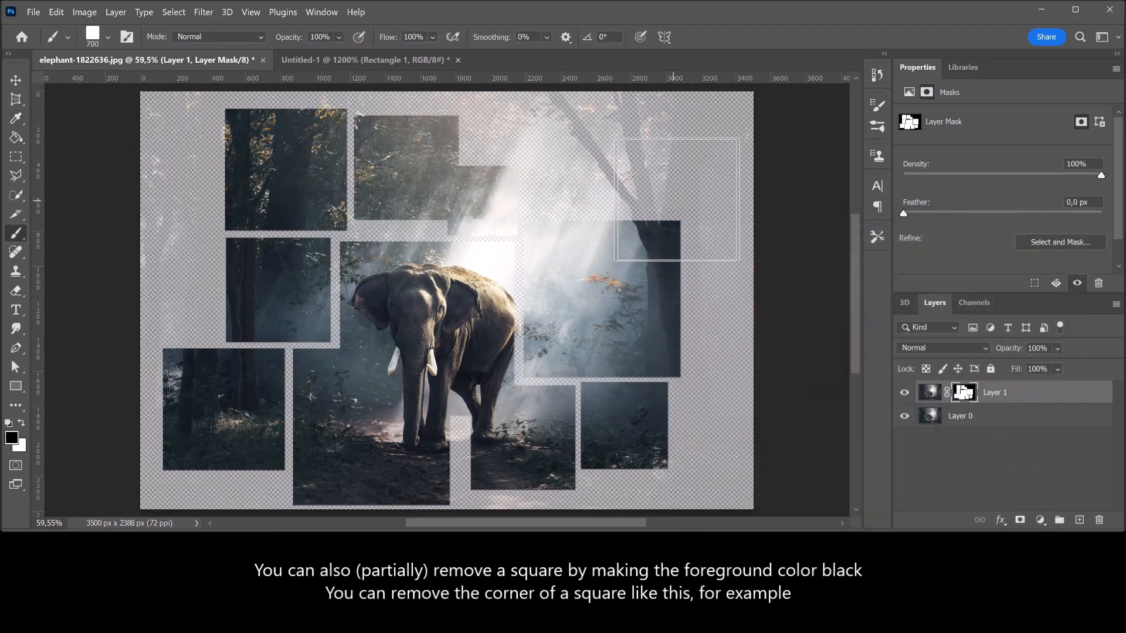
# Stamp a black 500 px square on the mask to cut away the upper-right corner of the large tree-trunk square right of the elephant
pyautogui.press('[')
pyautogui.press('[')
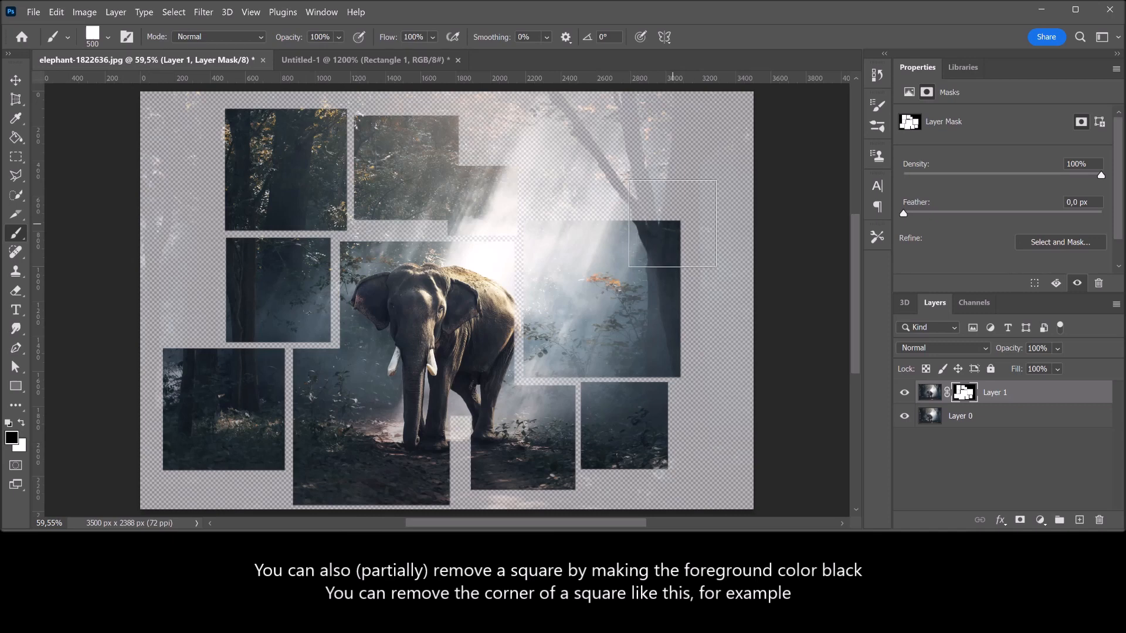
pyautogui.click(672, 224)
# Cut the lower-right square's outer bottom corner with a black 300 px stamp and the lower-left square's upper-left corner with a 400 px one
pyautogui.press('[')
pyautogui.press('[')
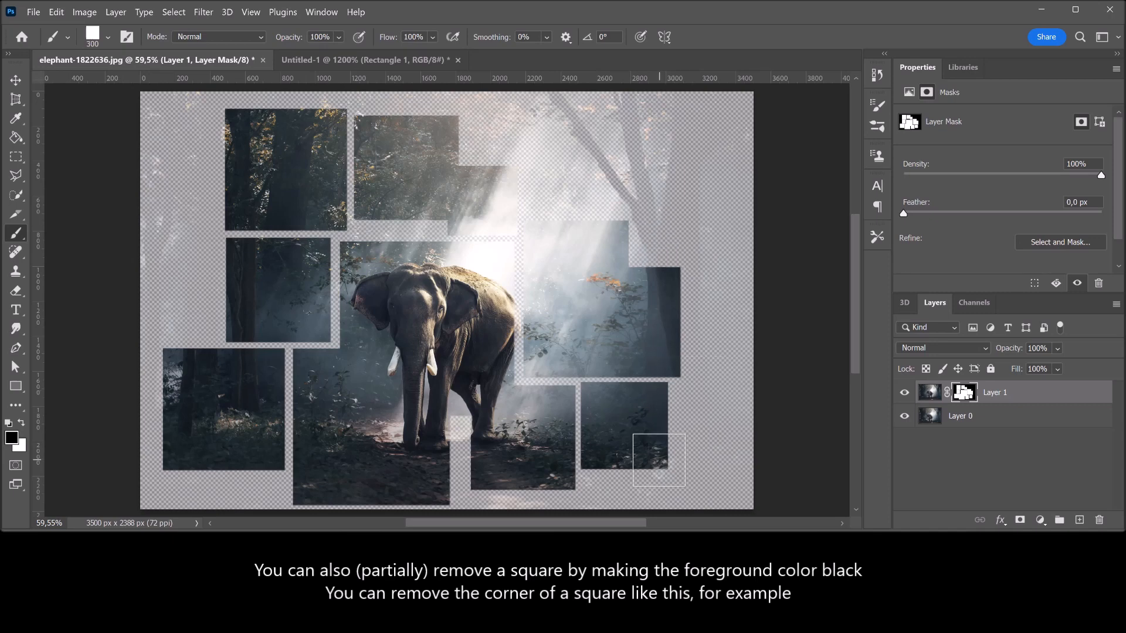
pyautogui.click(656, 465)
pyautogui.press(']')
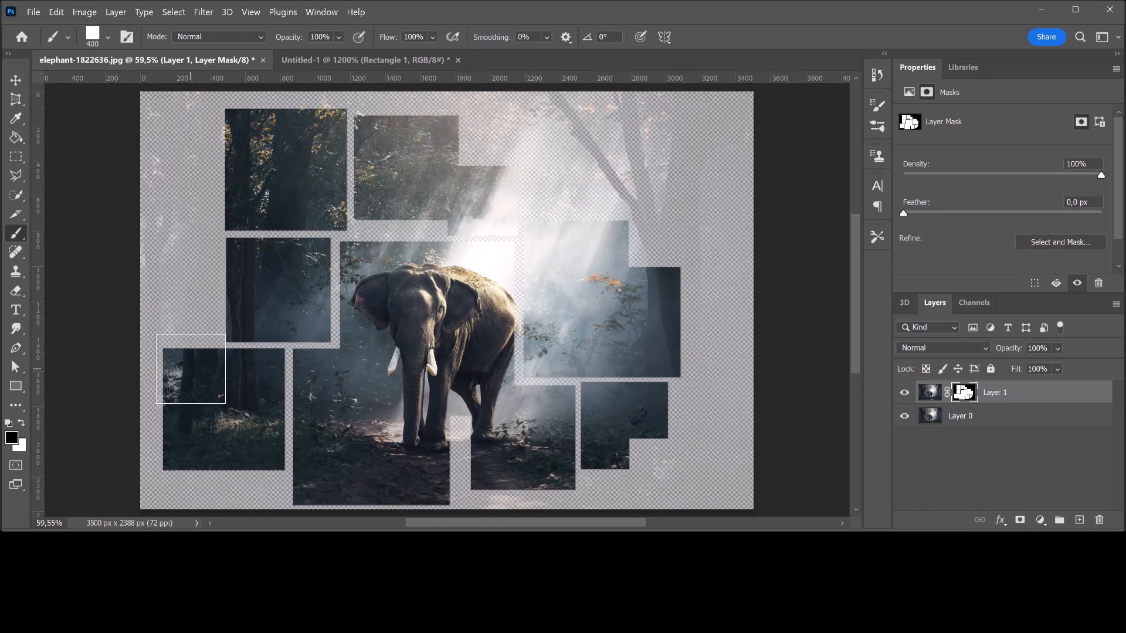
pyautogui.click(190, 374)
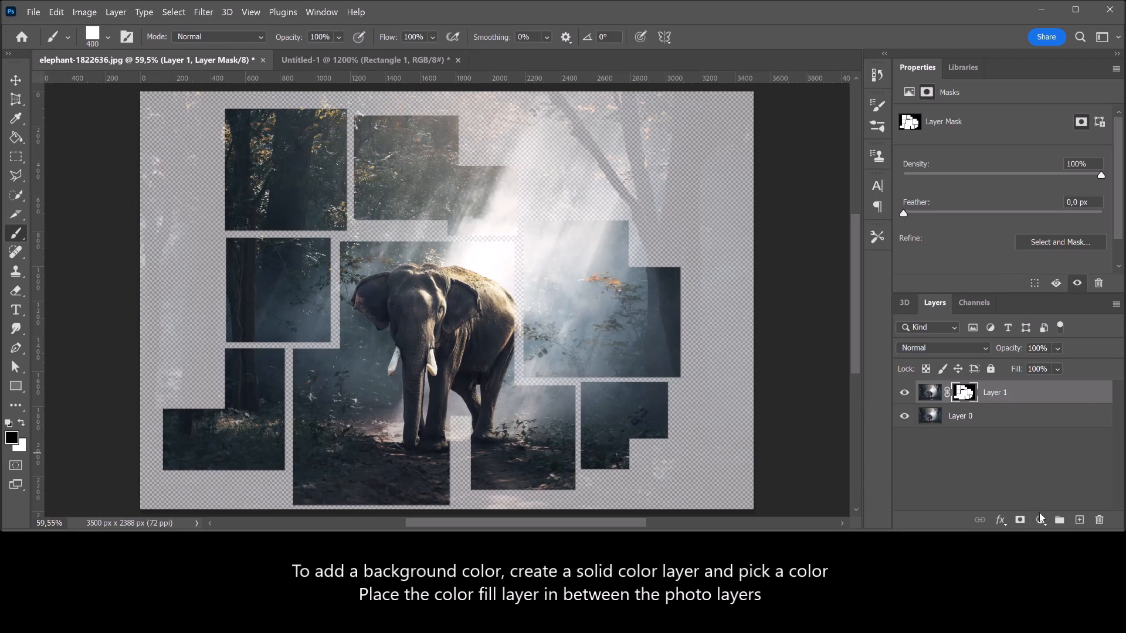
# Add a white (ffffff) solid colour fill layer and place it between Layer 1 and Layer 0
pyautogui.click(1040, 520)
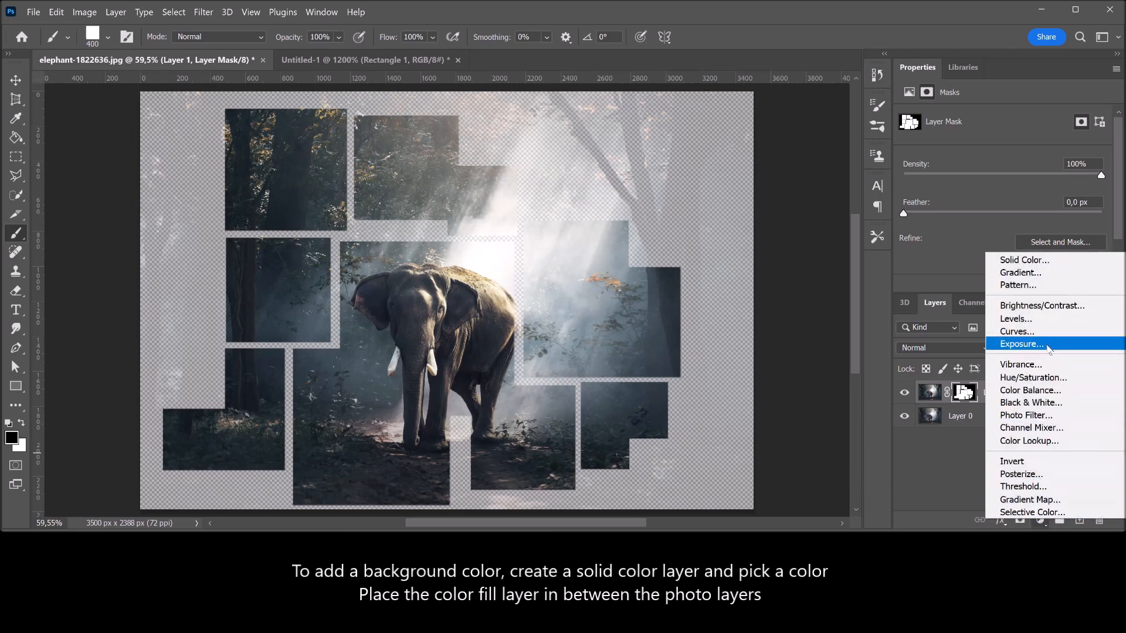
pyautogui.click(1052, 263)
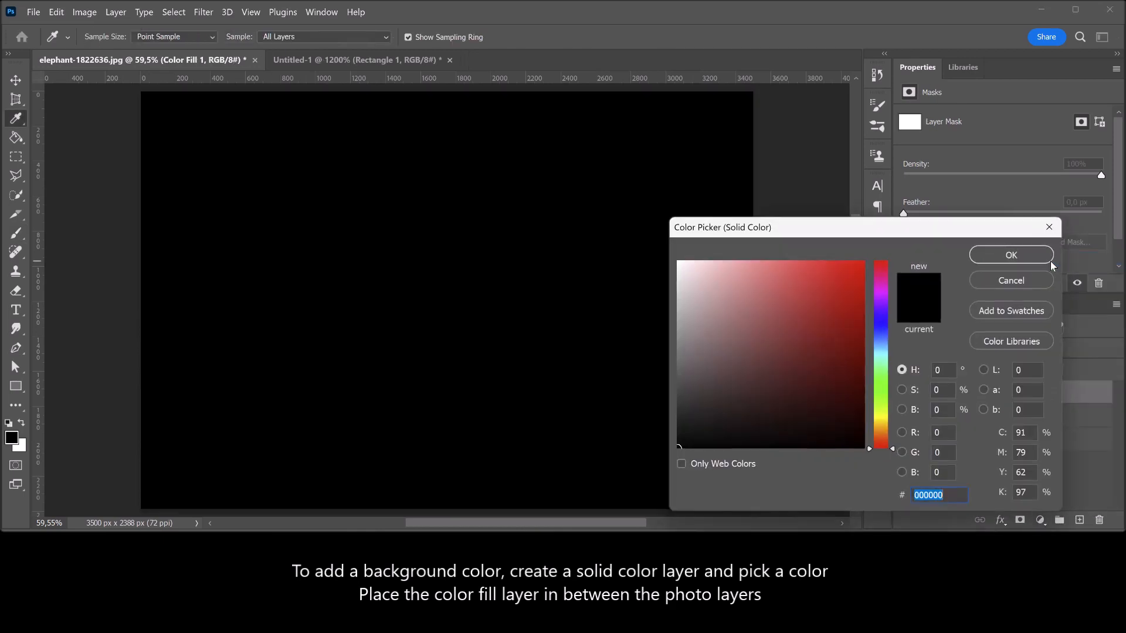
pyautogui.moveTo(695, 275); pyautogui.dragTo(665, 241)
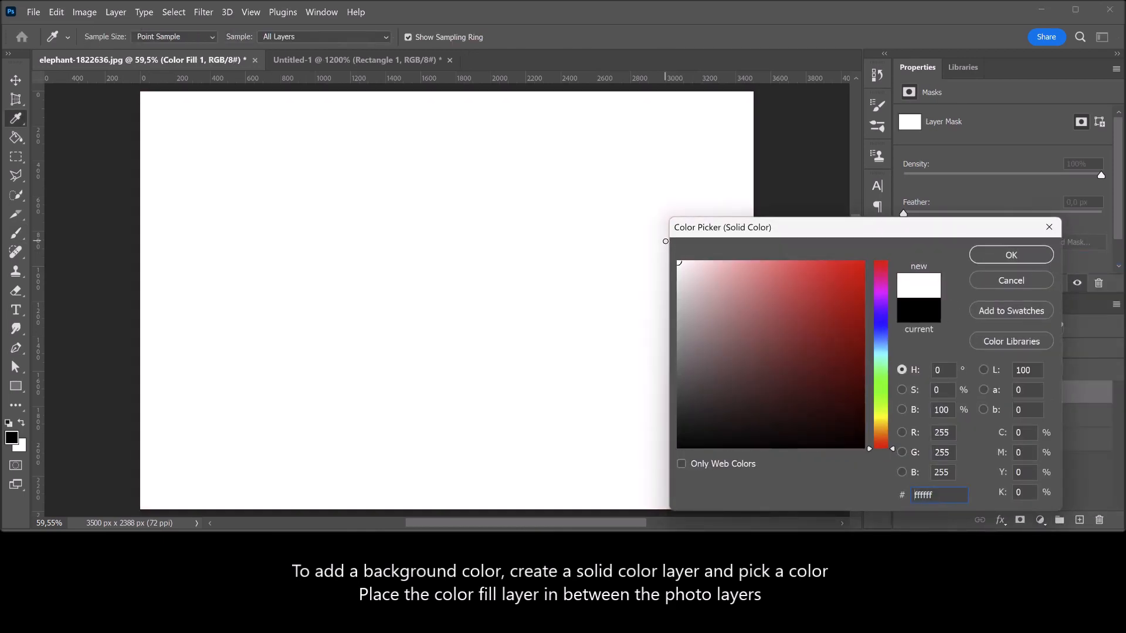
pyautogui.click(993, 254)
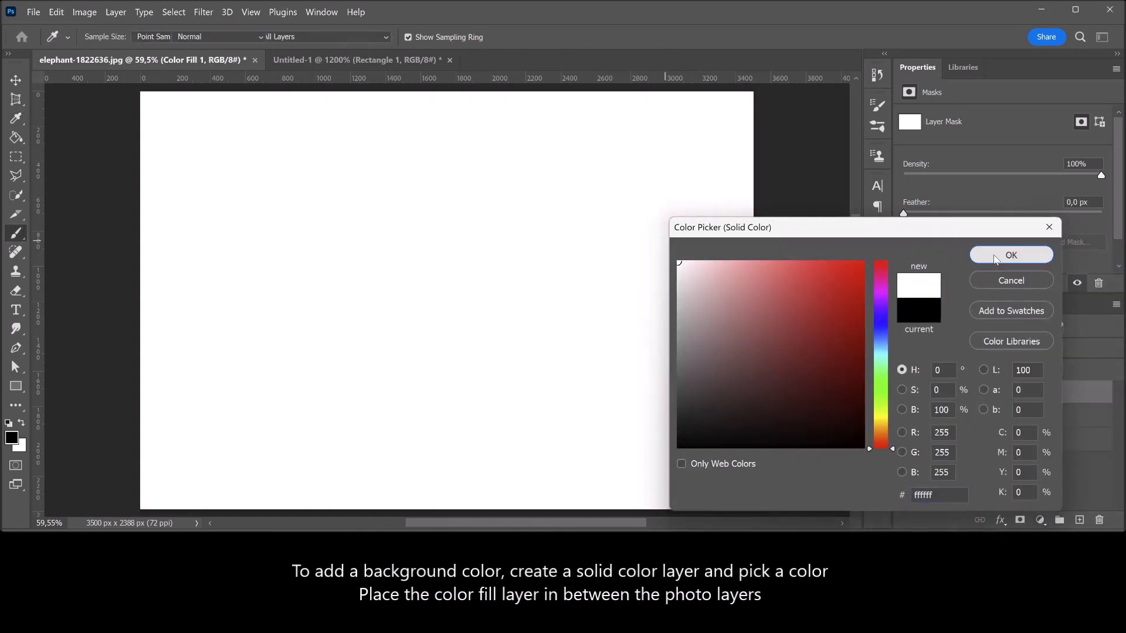
pyautogui.moveTo(1025, 396); pyautogui.dragTo(1039, 421)
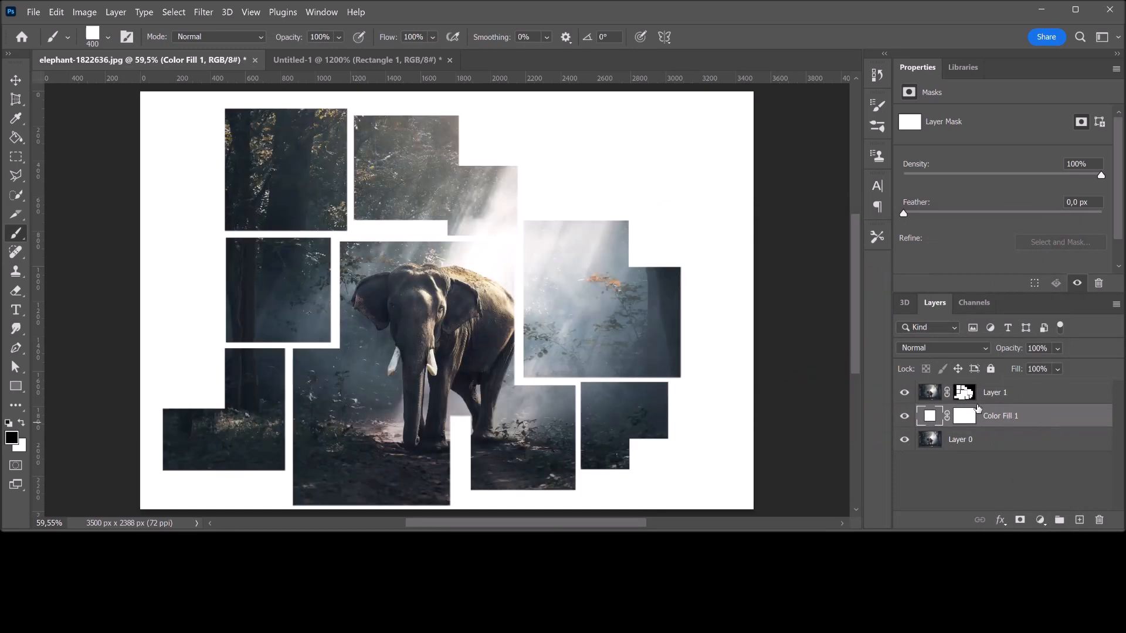
# On Layer 1's mask, switch the foreground to white and stamp a 600 px square over the branch above the large tree-trunk square
pyautogui.click(964, 392)
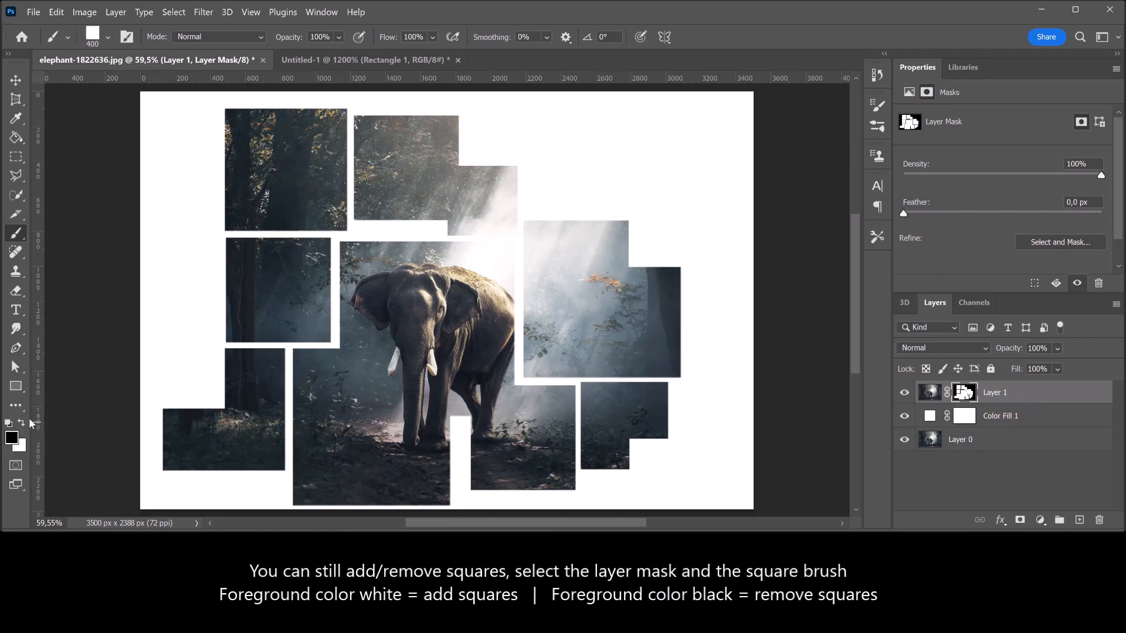
pyautogui.click(21, 423)
pyautogui.press(']')
pyautogui.press(']')
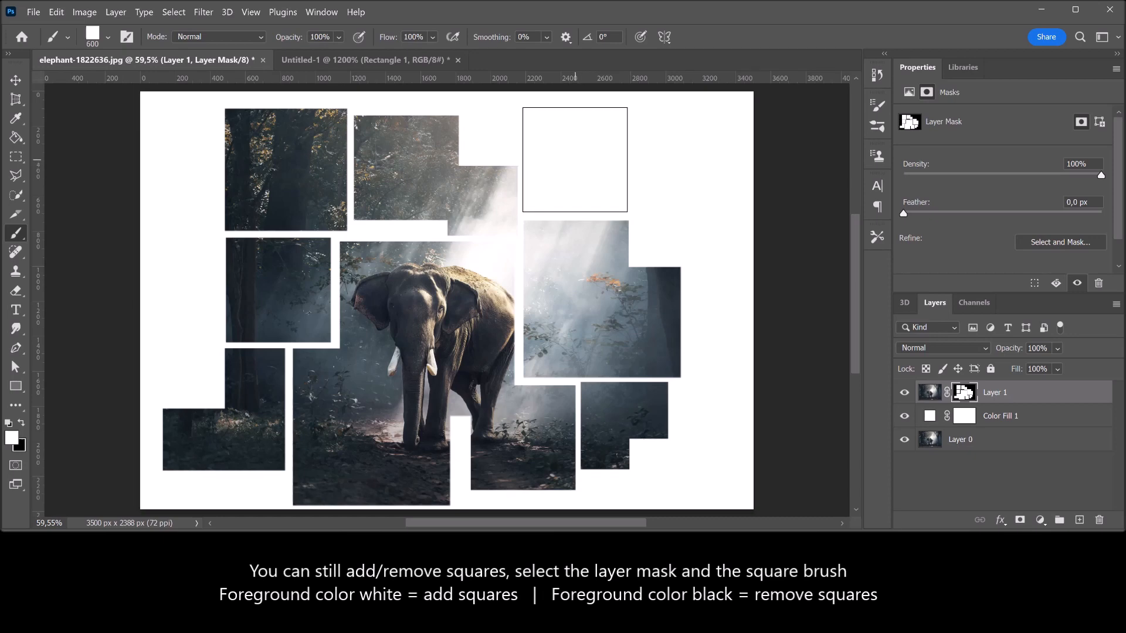
pyautogui.click(575, 160)
# Stamp two white 400 px squares on the mask, one above the other, along the tree trunk in the photo's upper right
pyautogui.press('[')
pyautogui.press('[')
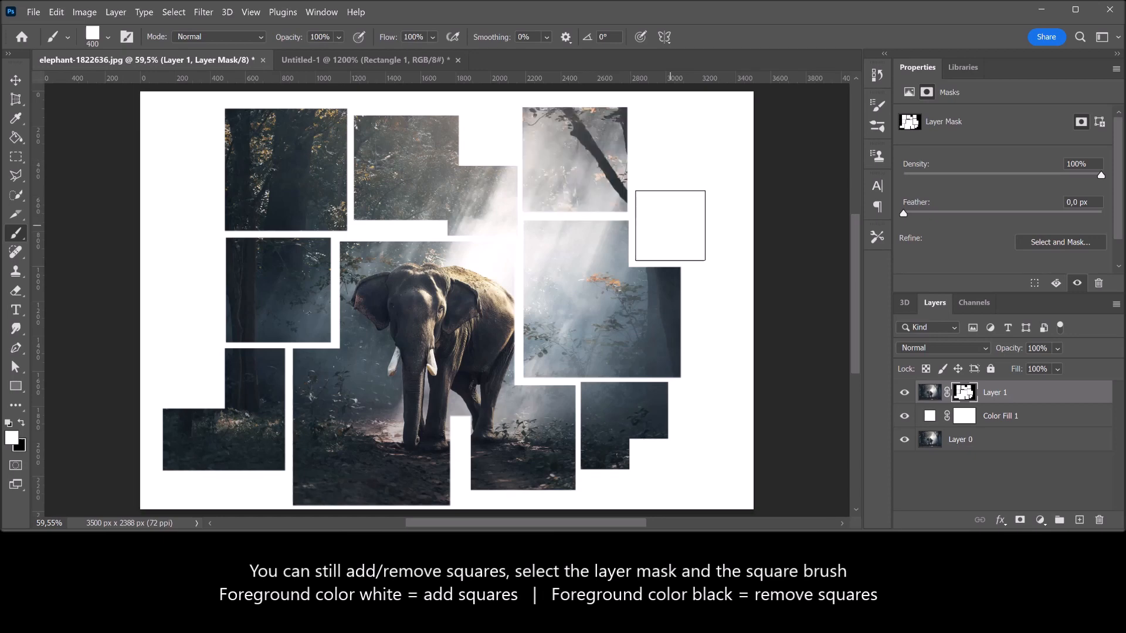
pyautogui.click(670, 225)
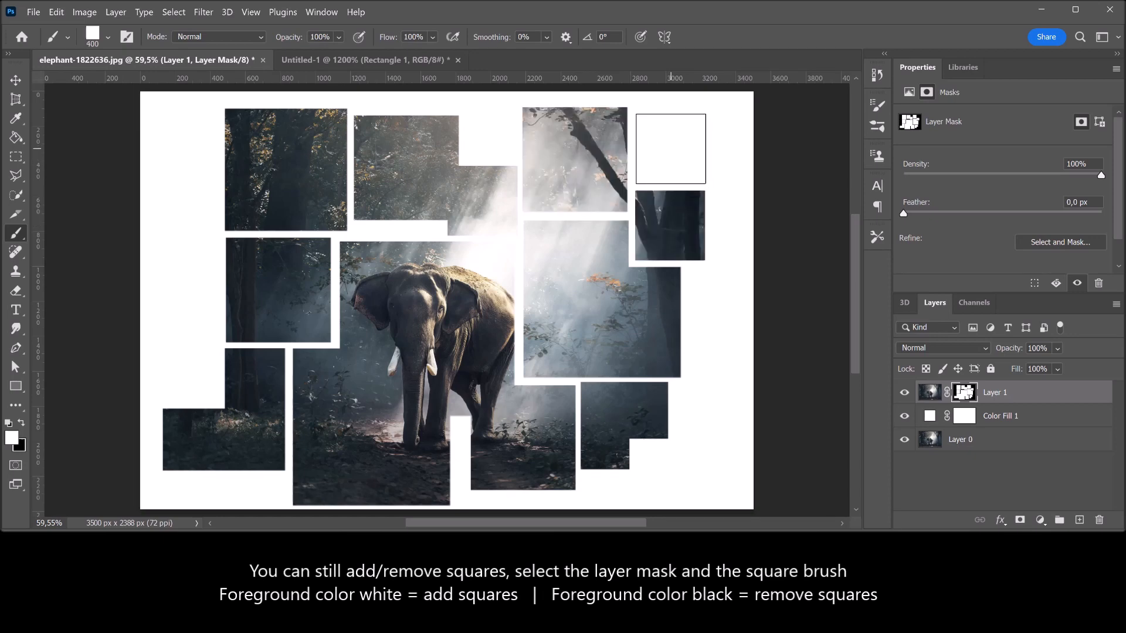
pyautogui.click(671, 146)
# Stamp two white 250 px squares on the mask, stacked above the lower-left square in its cut-out corner area
pyautogui.press('[')
pyautogui.press('[')
pyautogui.press('[')
pyautogui.press('[')
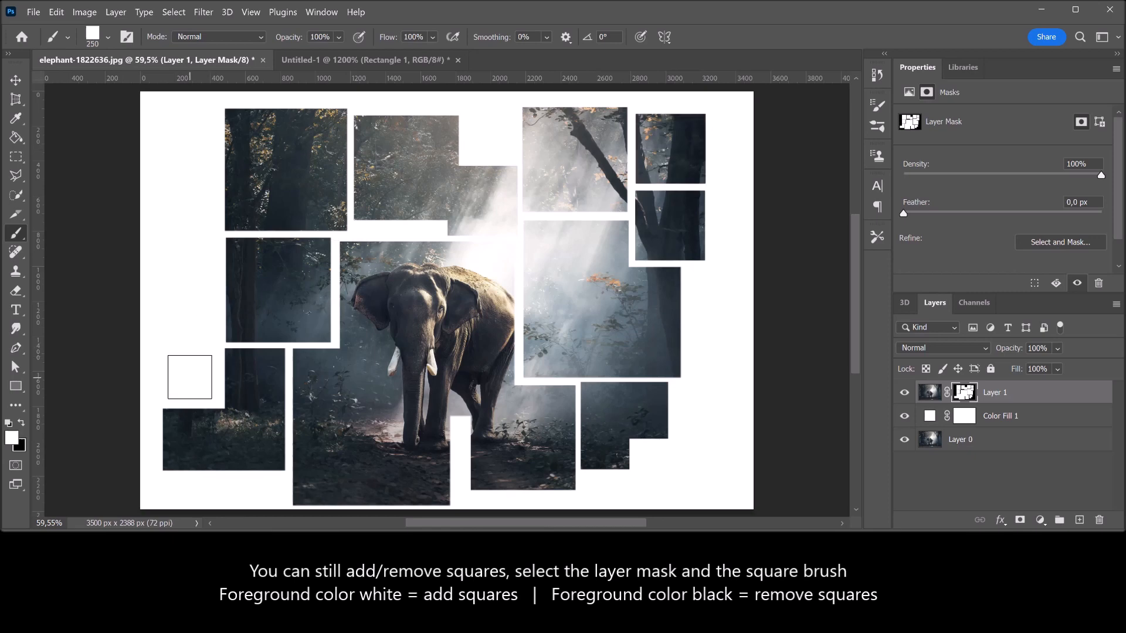
pyautogui.click(191, 376)
pyautogui.click(191, 324)
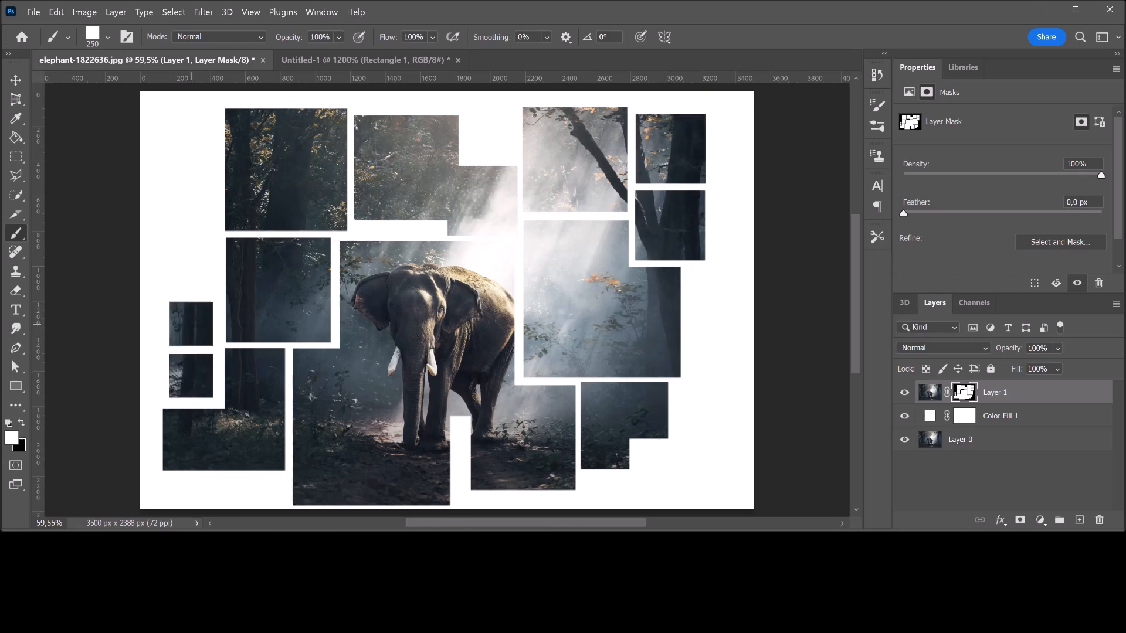
# Hide the Color Fill 1 layer, then stamp two more white 250 px squares up the left column and one in the lower-right corner
pyautogui.click(904, 417)
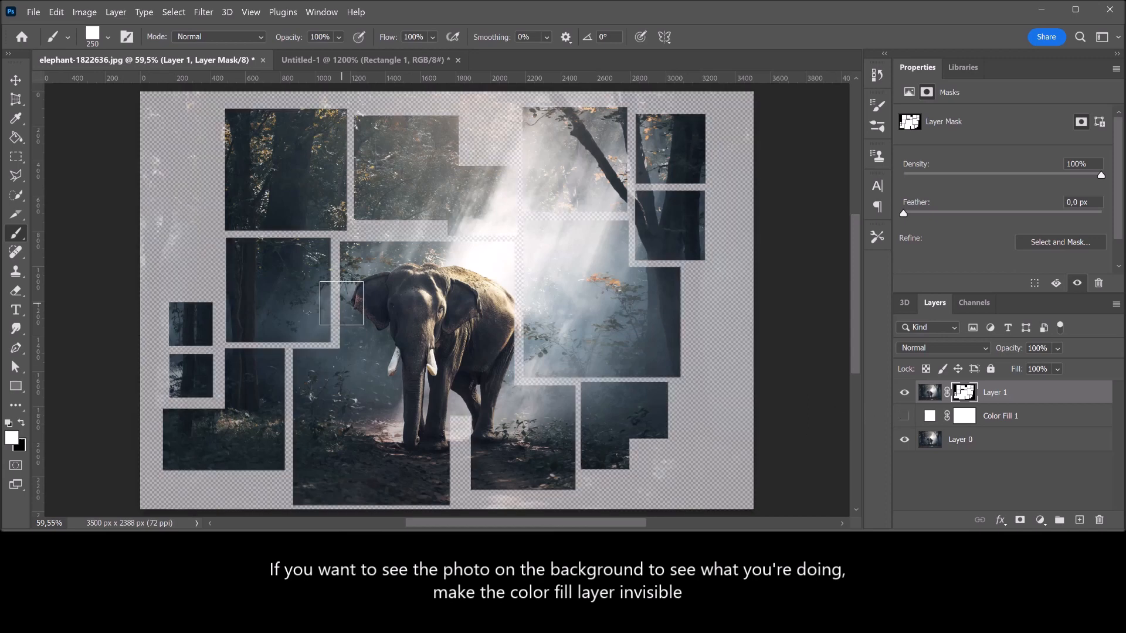
pyautogui.click(191, 272)
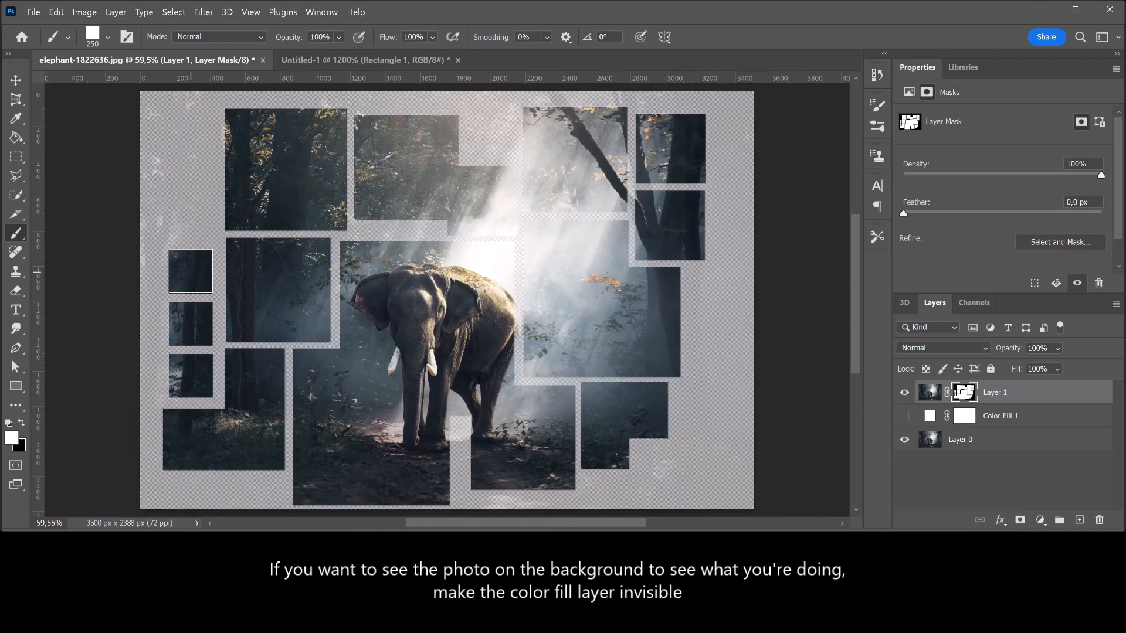
pyautogui.click(190, 220)
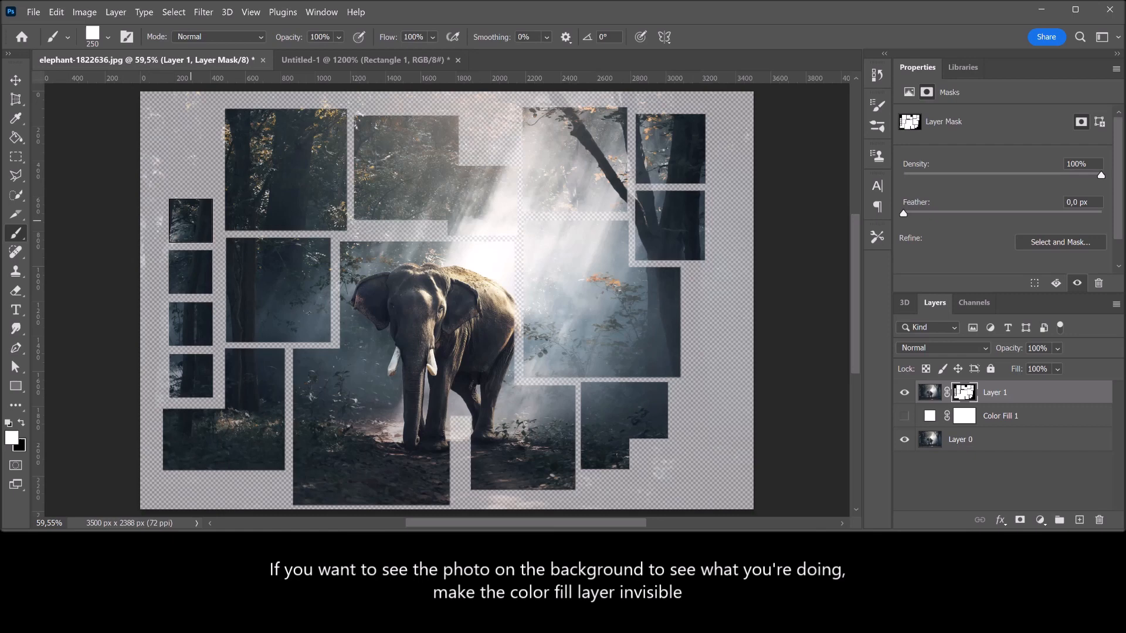
pyautogui.click(657, 468)
# Cut the upper-left tree square's outer corner with a black 500 px stamp and show the Color Fill 1 layer again
pyautogui.press('x')
pyautogui.press(']')
pyautogui.press(']')
pyautogui.press(']')
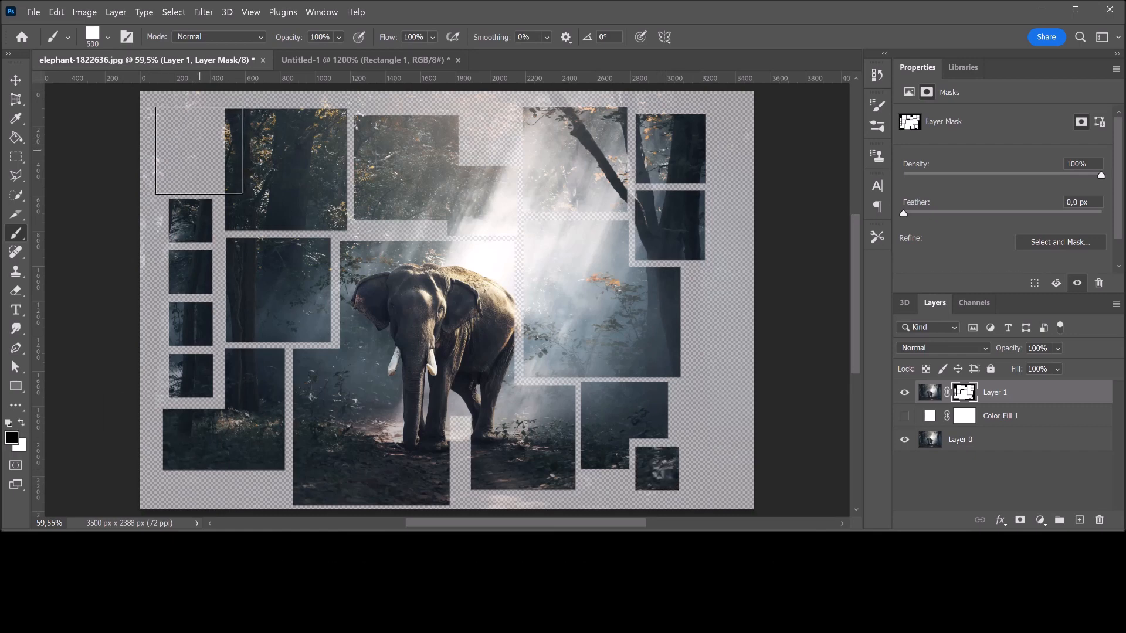
pyautogui.click(199, 150)
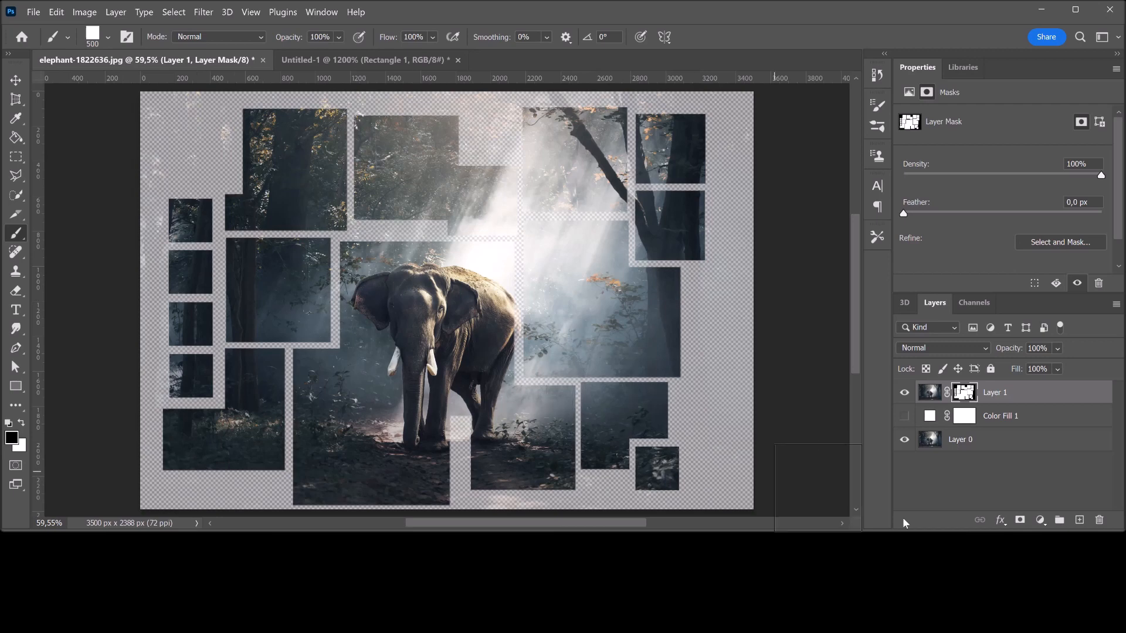
pyautogui.click(905, 417)
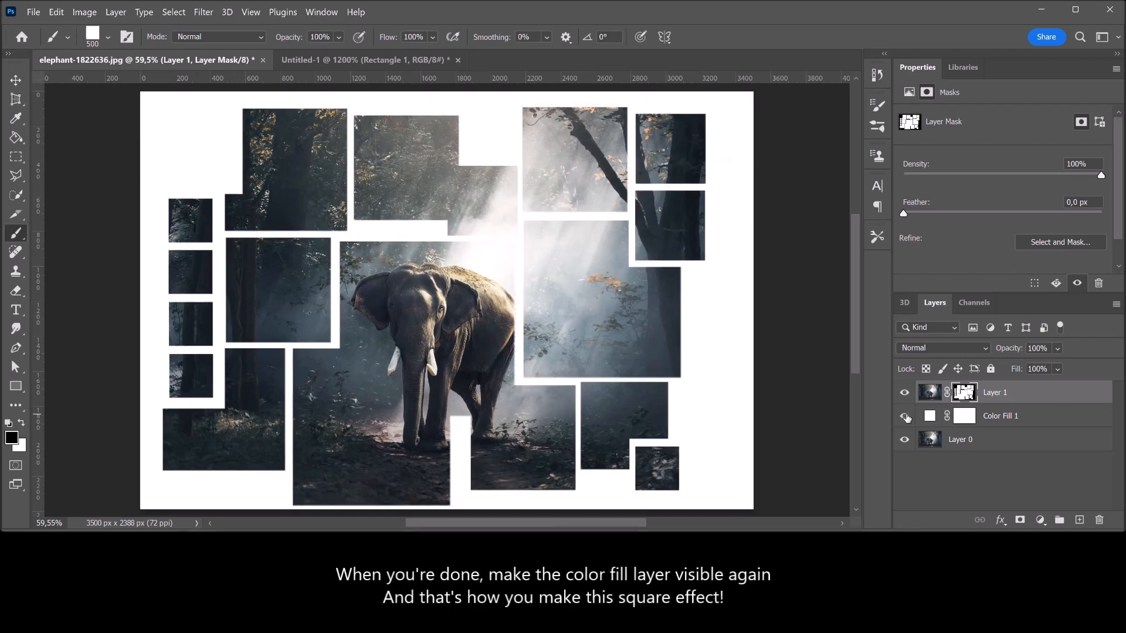